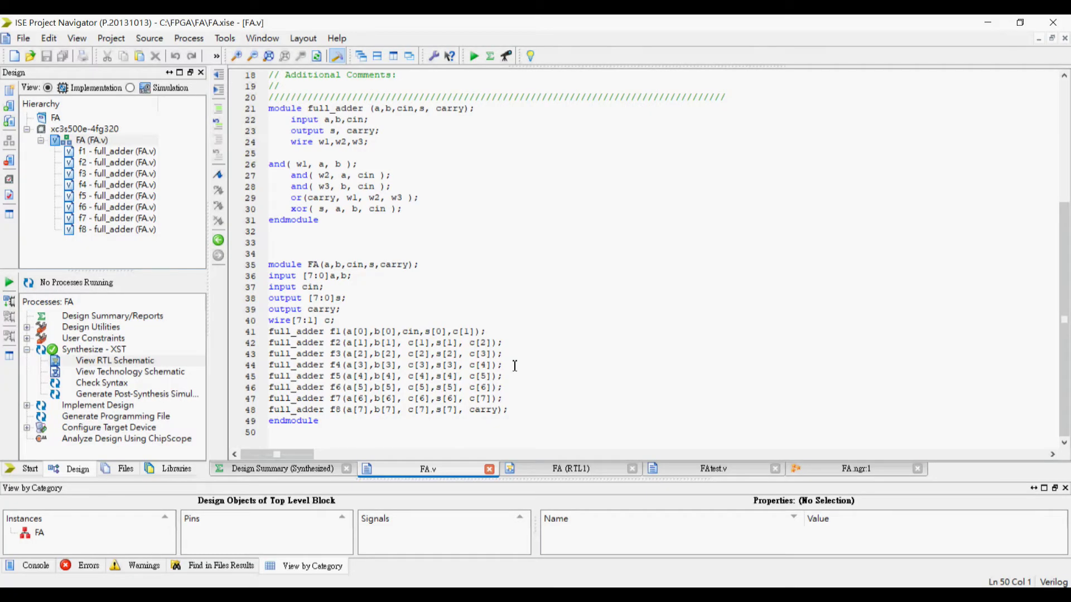
- Show the FA module's RTL schematic, then switch the Design panel to the Simulation hierarchy
{"action": "left_click", "coordinate": [569, 469]}
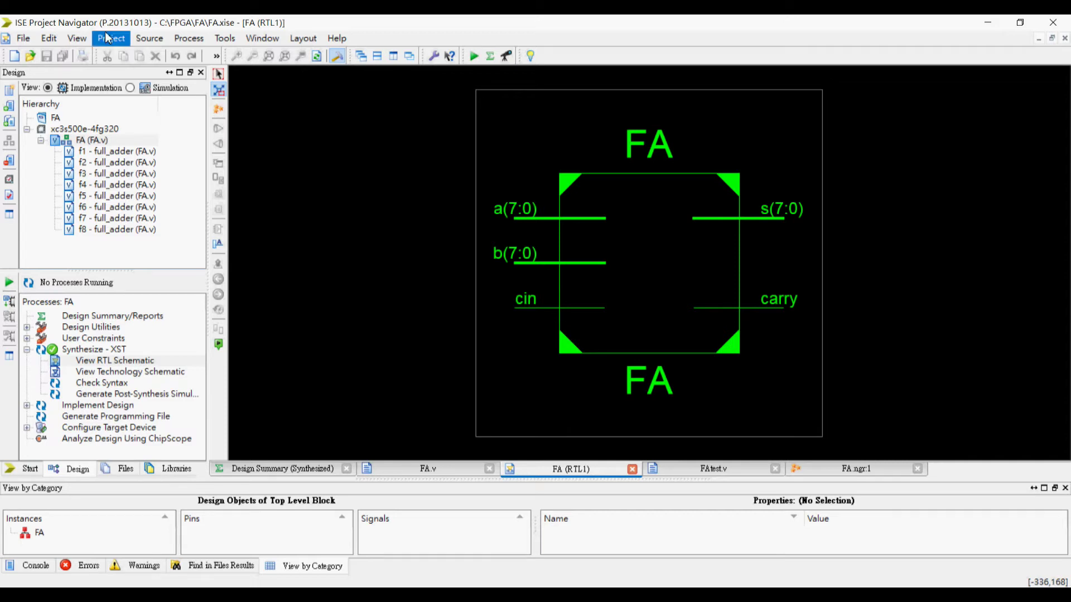
{"action": "left_click", "coordinate": [138, 88]}
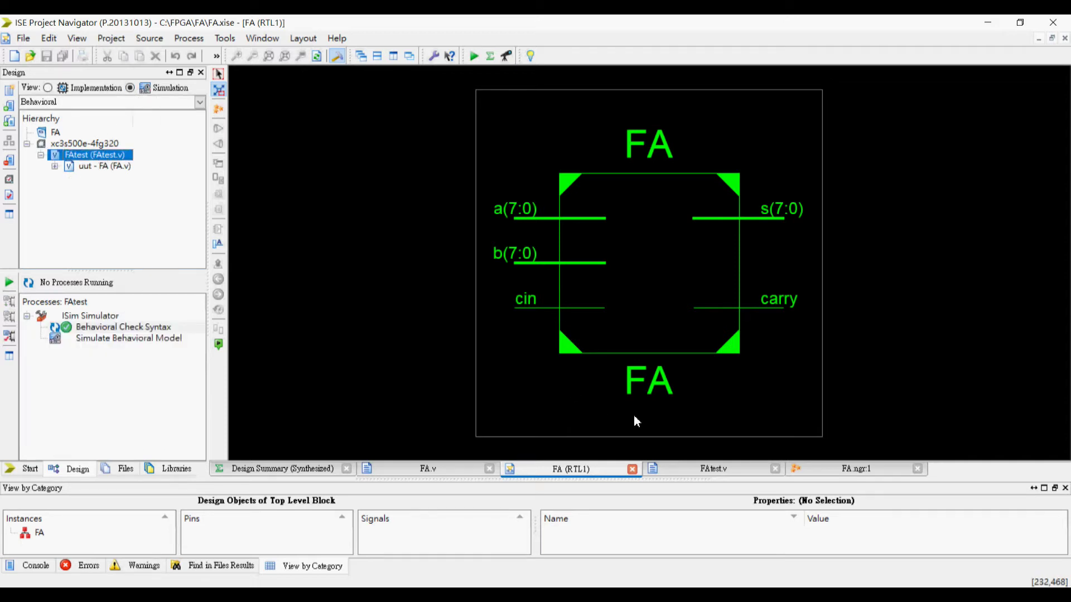
- Open the FAtest.v testbench and review its input initialization and nested a/b loops
{"action": "left_click", "coordinate": [677, 471]}
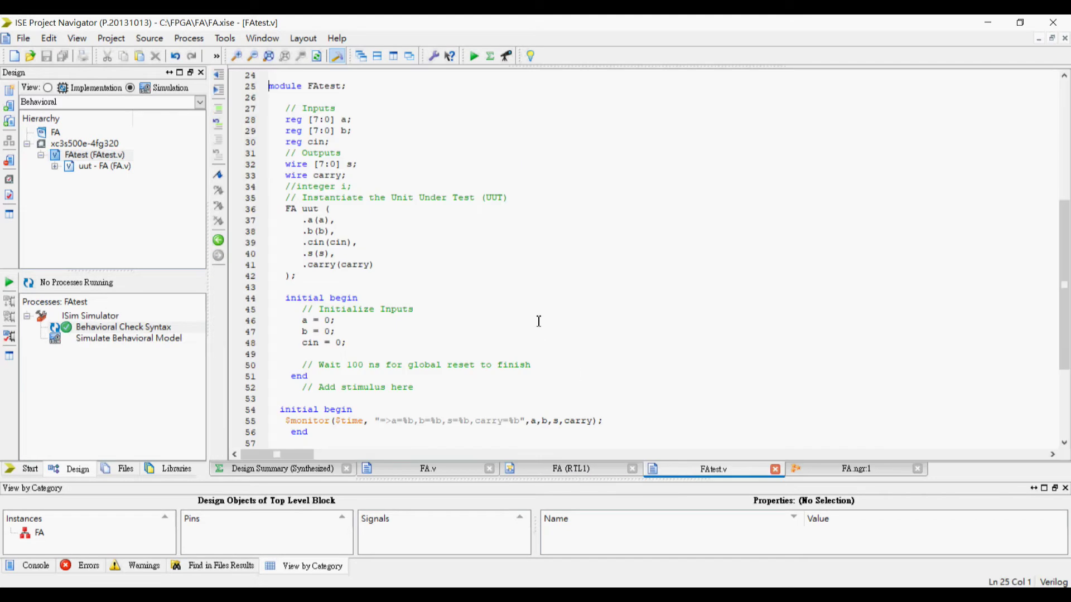
{"action": "scroll", "coordinate": [539, 319], "scroll_direction": "up", "scroll_amount": 2}
{"action": "scroll", "coordinate": [538, 319], "scroll_direction": "up", "scroll_amount": 3}
{"action": "scroll", "coordinate": [538, 320], "scroll_direction": "down", "scroll_amount": 1}
{"action": "scroll", "coordinate": [537, 320], "scroll_direction": "down", "scroll_amount": 2}
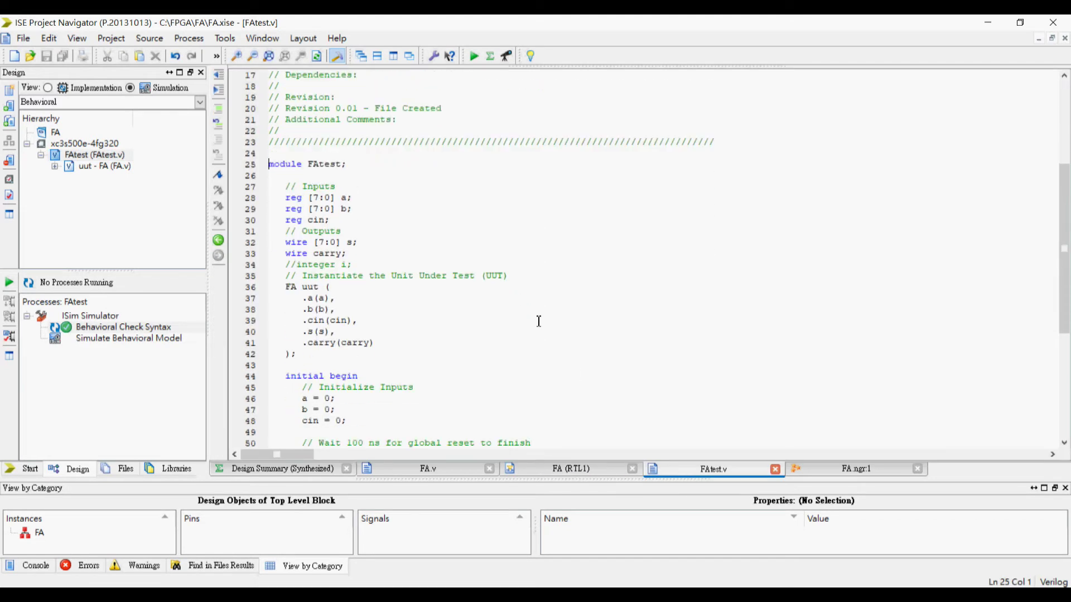
{"action": "scroll", "coordinate": [538, 320], "scroll_direction": "down", "scroll_amount": 2}
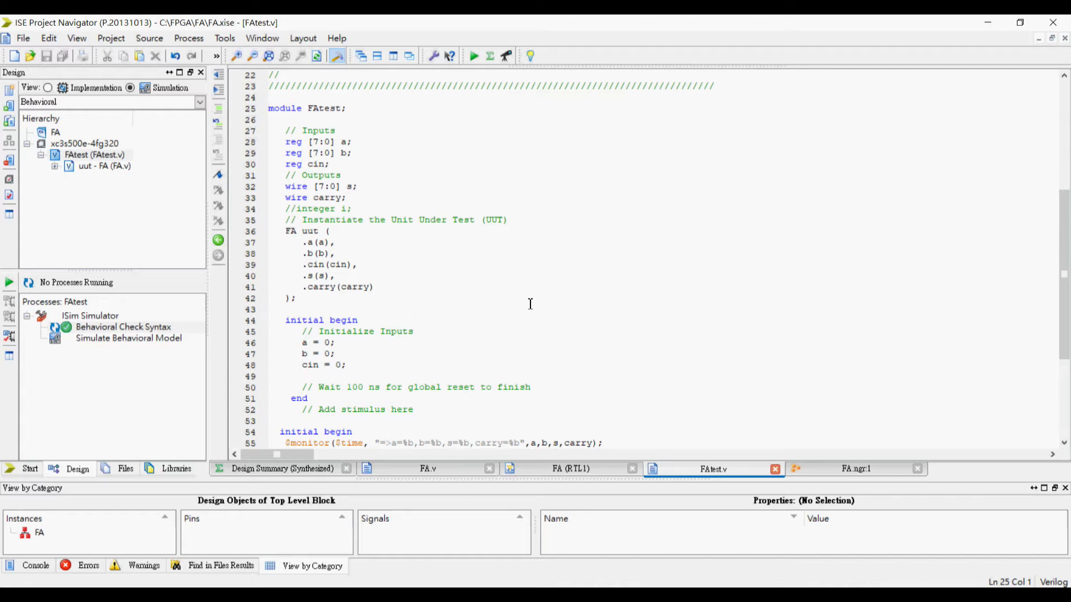
{"action": "scroll", "coordinate": [530, 303], "scroll_direction": "down", "scroll_amount": 2}
{"action": "left_click", "coordinate": [465, 283]}
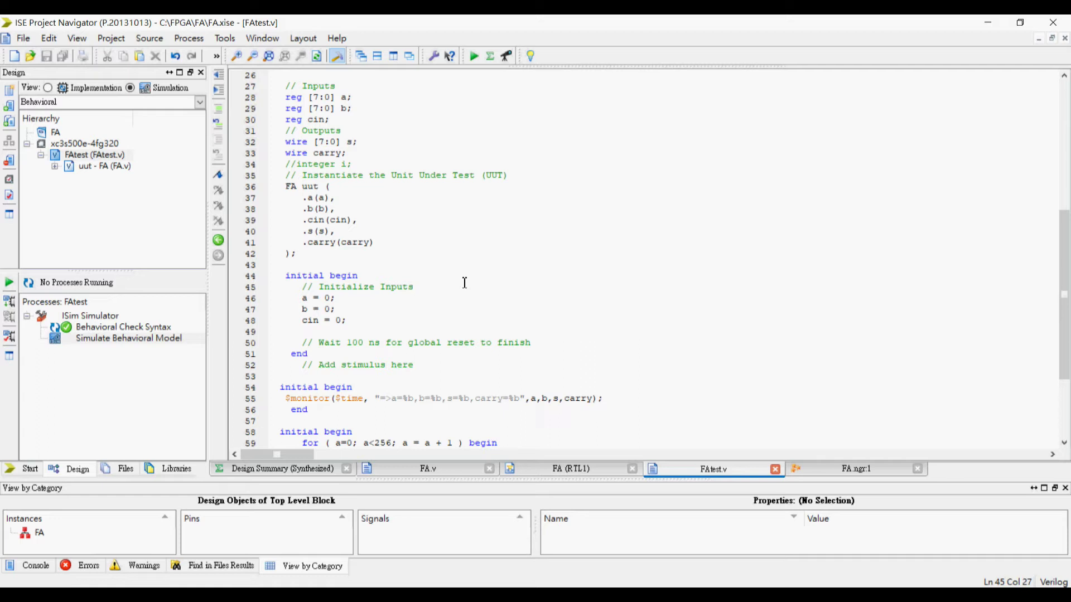
{"action": "scroll", "coordinate": [464, 283], "scroll_direction": "down", "scroll_amount": 1}
{"action": "scroll", "coordinate": [465, 283], "scroll_direction": "down", "scroll_amount": 2}
{"action": "scroll", "coordinate": [465, 284], "scroll_direction": "down", "scroll_amount": 1}
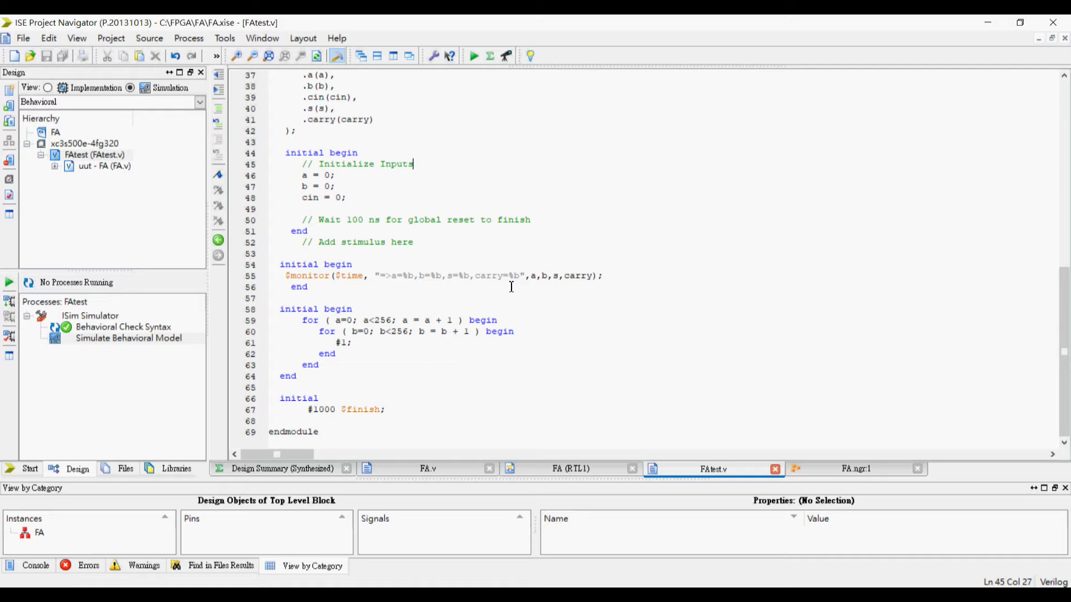
{"action": "left_click", "coordinate": [361, 309]}
{"action": "left_click", "coordinate": [545, 469]}
{"action": "left_click", "coordinate": [684, 473]}
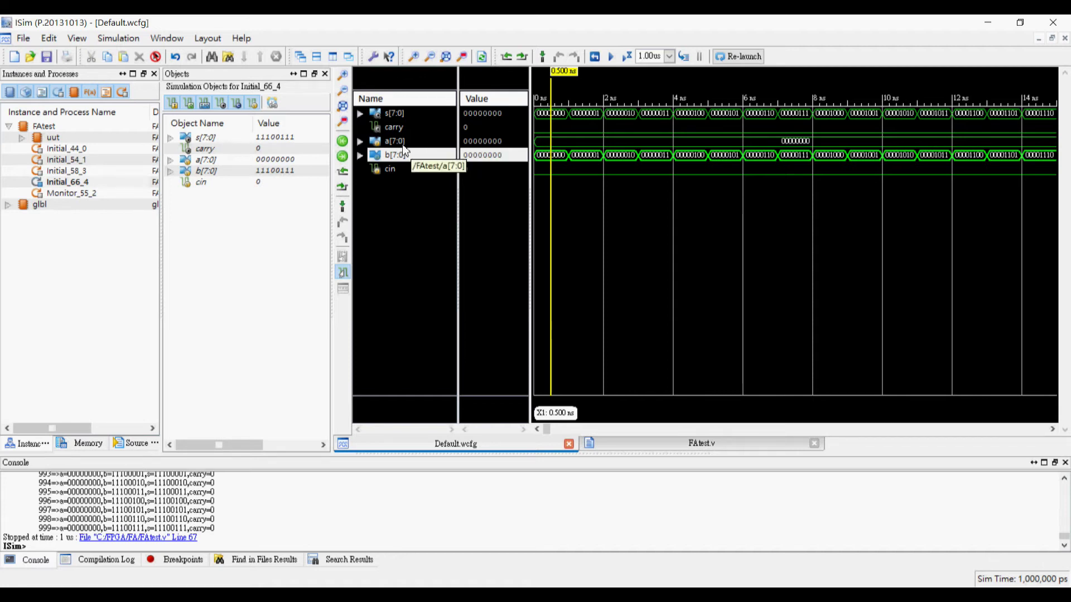
- Expand a[7:0] and b[7:0] into bits and step through b's first transitions
{"action": "left_click", "coordinate": [360, 142]}
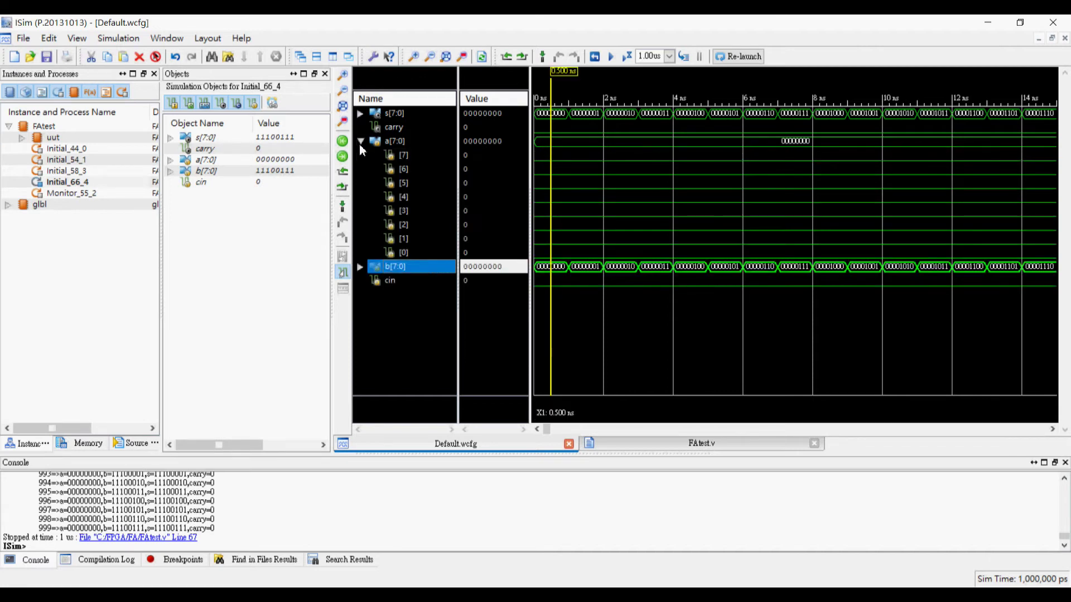
{"action": "left_click", "coordinate": [360, 267]}
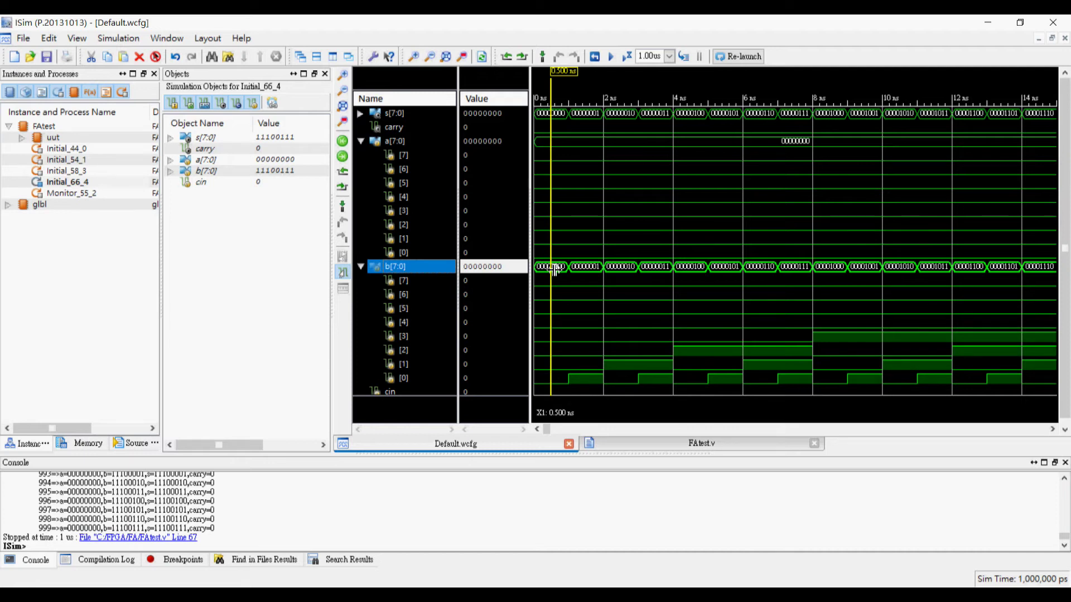
{"action": "key", "text": "Right"}
{"action": "key", "text": "Right"}
{"action": "key", "text": "Right"}
{"action": "key", "text": "Right"}
{"action": "key", "text": "Right"}
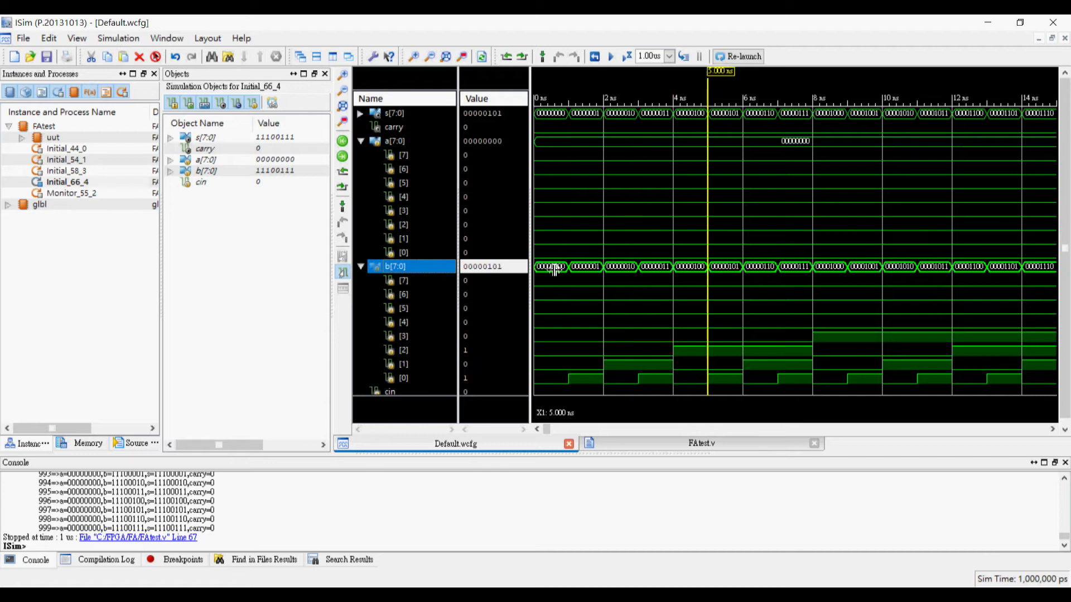
{"action": "key", "text": "Right"}
{"action": "key", "text": "Right"}
{"action": "key", "text": "Right"}
{"action": "key", "text": "Right"}
{"action": "key", "text": "Right"}
{"action": "key", "text": "Right"}
{"action": "key", "text": "Right"}
{"action": "key", "text": "Right"}
{"action": "key", "text": "Right"}
{"action": "key", "text": "Right"}
{"action": "key", "text": "Right"}
{"action": "key", "text": "Right"}
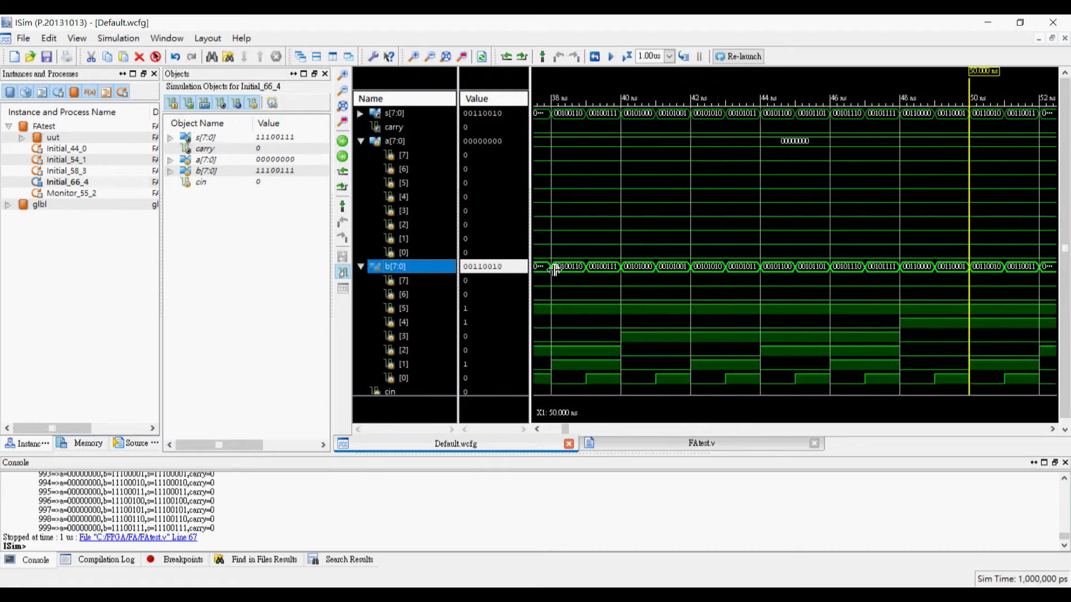
- Step further through b's successive values toward the simulation end, then close ISim
{"action": "key", "text": "Right"}
{"action": "key", "text": "Right"}
{"action": "key", "text": "Right"}
{"action": "key", "text": "Right"}
{"action": "key", "text": "Right"}
{"action": "key", "text": "Right"}
{"action": "key", "text": "Right"}
{"action": "key", "text": "Right"}
{"action": "key", "text": "Right"}
{"action": "key", "text": "Right"}
{"action": "key", "text": "Right"}
{"action": "key", "text": "Right"}
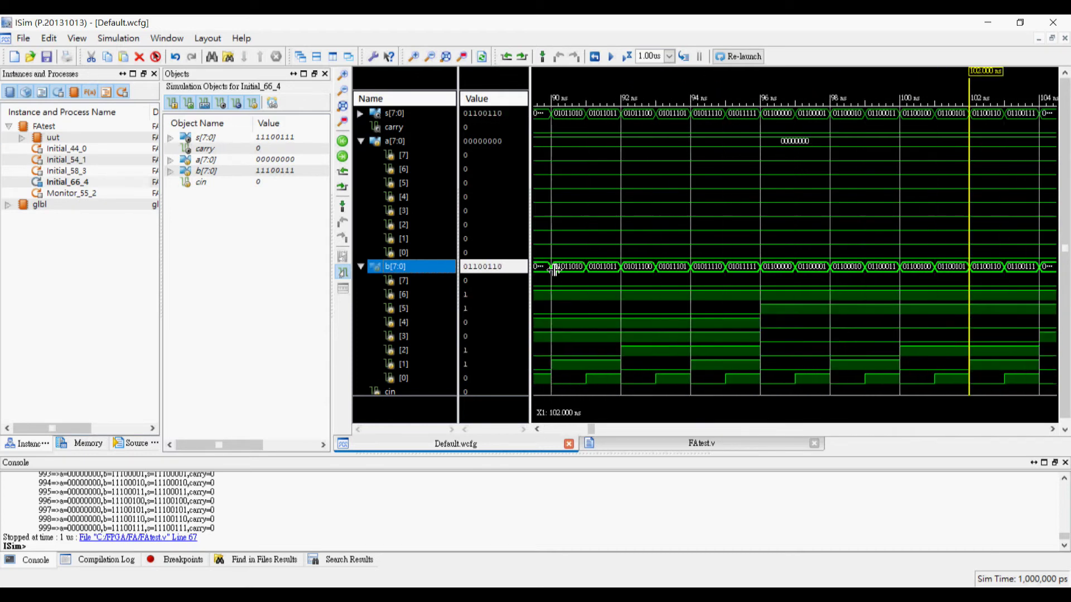
{"action": "key", "text": "Right"}
{"action": "key", "text": "Right"}
{"action": "key", "text": "Right"}
{"action": "key", "text": "Right"}
{"action": "key", "text": "Right"}
{"action": "key", "text": "Right"}
{"action": "key", "text": "Right"}
{"action": "key", "text": "Right"}
{"action": "key", "text": "Right"}
{"action": "key", "text": "Right"}
{"action": "key", "text": "Right"}
{"action": "key", "text": "Right"}
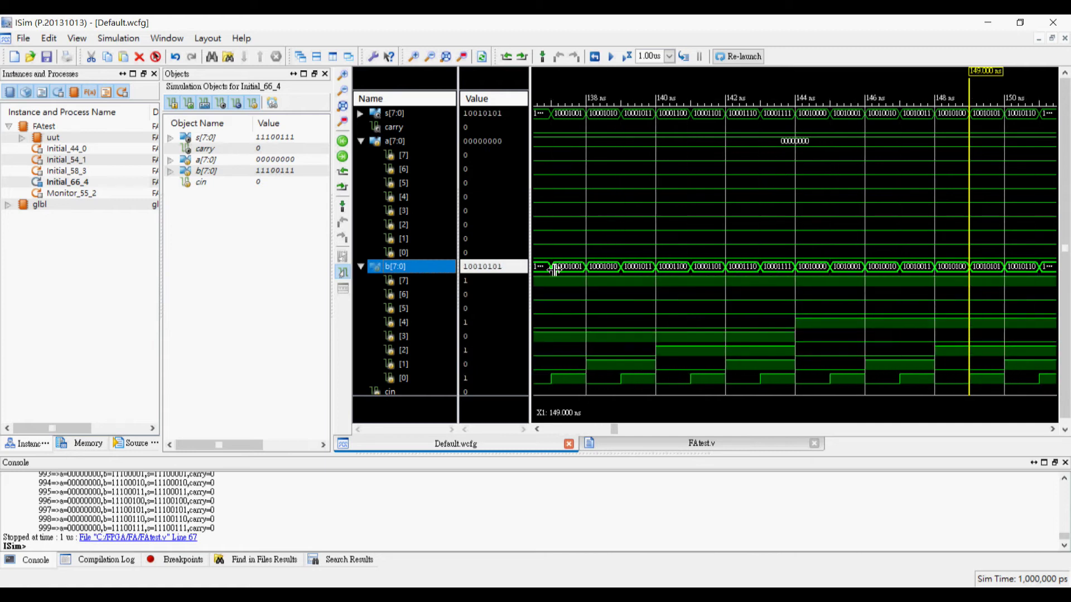
{"action": "key", "text": "Right"}
{"action": "key", "text": "Right"}
{"action": "key", "text": "Right"}
{"action": "key", "text": "Right"}
{"action": "key", "text": "Right"}
{"action": "key", "text": "Right"}
{"action": "key", "text": "Right"}
{"action": "key", "text": "Right"}
{"action": "key", "text": "Right"}
{"action": "key", "text": "Right"}
{"action": "key", "text": "Right"}
{"action": "key", "text": "Right"}
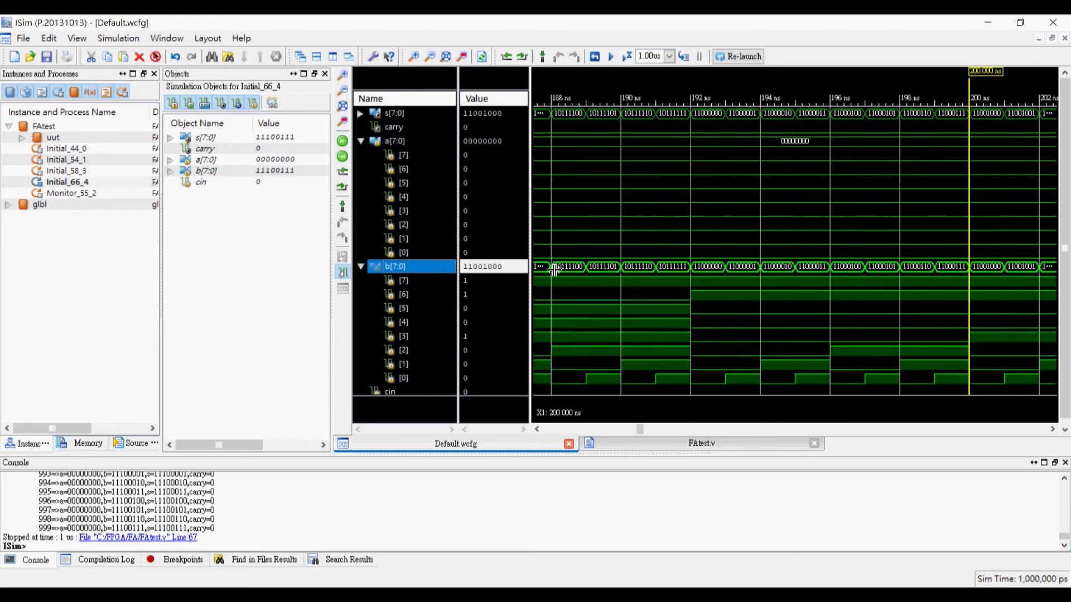
{"action": "key", "text": "Right"}
{"action": "key", "text": "Right"}
{"action": "key", "text": "Right"}
{"action": "key", "text": "Right"}
{"action": "key", "text": "Right"}
{"action": "key", "text": "Right"}
{"action": "key", "text": "Right"}
{"action": "key", "text": "Right"}
{"action": "key", "text": "Right"}
{"action": "key", "text": "Right"}
{"action": "key", "text": "Right"}
{"action": "key", "text": "Right"}
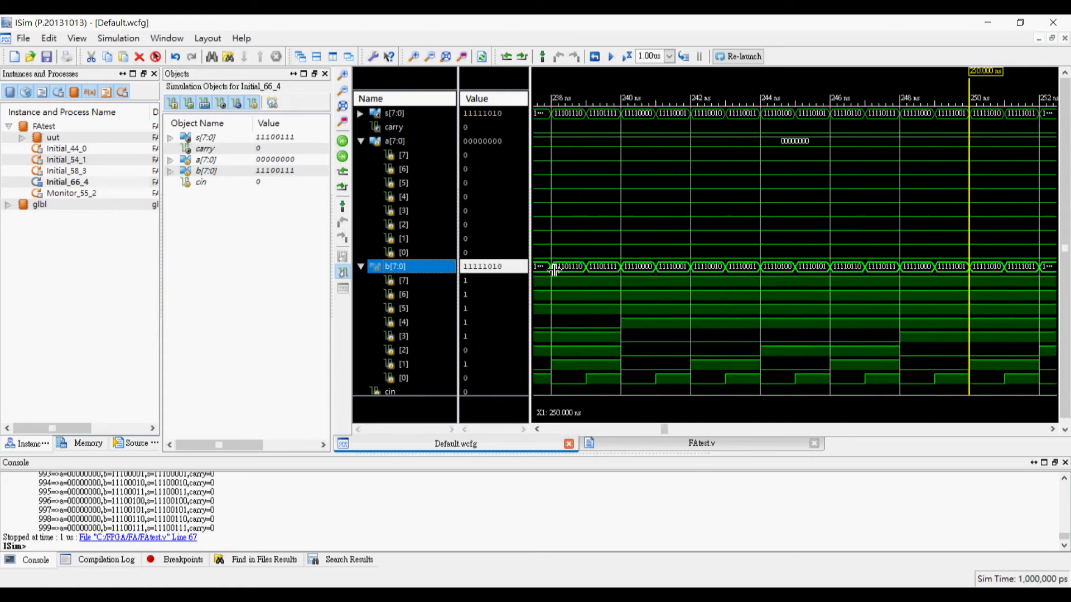
{"action": "key", "text": "Right"}
{"action": "key", "text": "Right"}
{"action": "key", "text": "Right"}
{"action": "key", "text": "Right"}
{"action": "key", "text": "Right"}
{"action": "key", "text": "Right"}
{"action": "key", "text": "Right"}
{"action": "key", "text": "Right"}
{"action": "key", "text": "Right"}
{"action": "key", "text": "Right"}
{"action": "key", "text": "Right"}
{"action": "key", "text": "Right"}
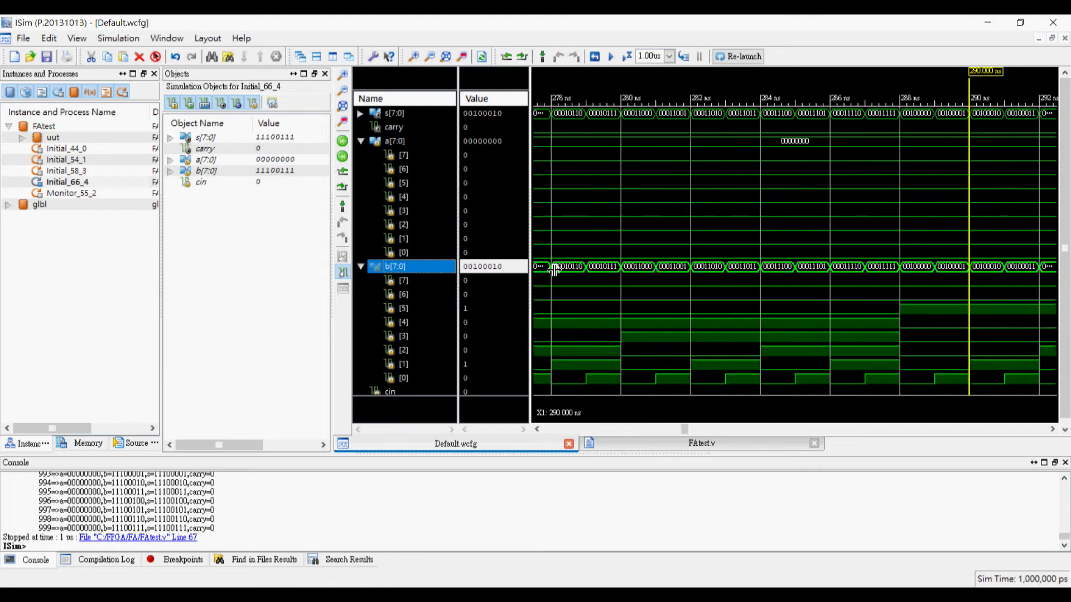
{"action": "key", "text": "Right"}
{"action": "key", "text": "Right"}
{"action": "key", "text": "Right"}
{"action": "key", "text": "Right"}
{"action": "key", "text": "Right"}
{"action": "key", "text": "Right"}
{"action": "key", "text": "Right"}
{"action": "key", "text": "Right"}
{"action": "key", "text": "Right"}
{"action": "key", "text": "Right"}
{"action": "key", "text": "Right"}
{"action": "key", "text": "Right"}
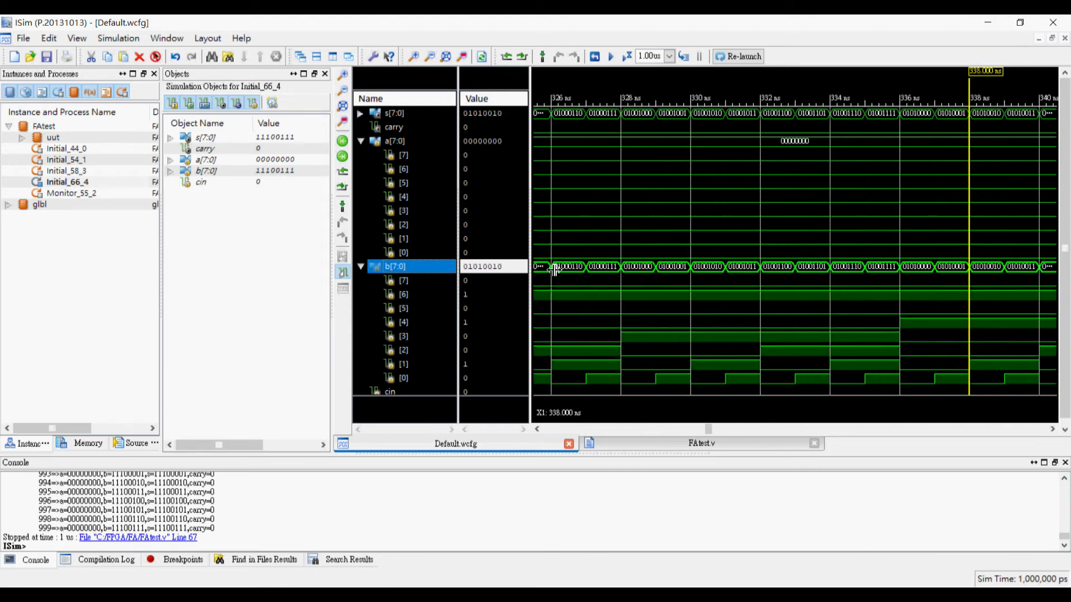
{"action": "key", "text": "Right"}
{"action": "key", "text": "Right"}
{"action": "key", "text": "Right"}
{"action": "key", "text": "Right"}
{"action": "key", "text": "Right"}
{"action": "key", "text": "Right"}
{"action": "key", "text": "Right"}
{"action": "key", "text": "Right"}
{"action": "key", "text": "Right"}
{"action": "key", "text": "Right"}
{"action": "key", "text": "Right"}
{"action": "key", "text": "Right"}
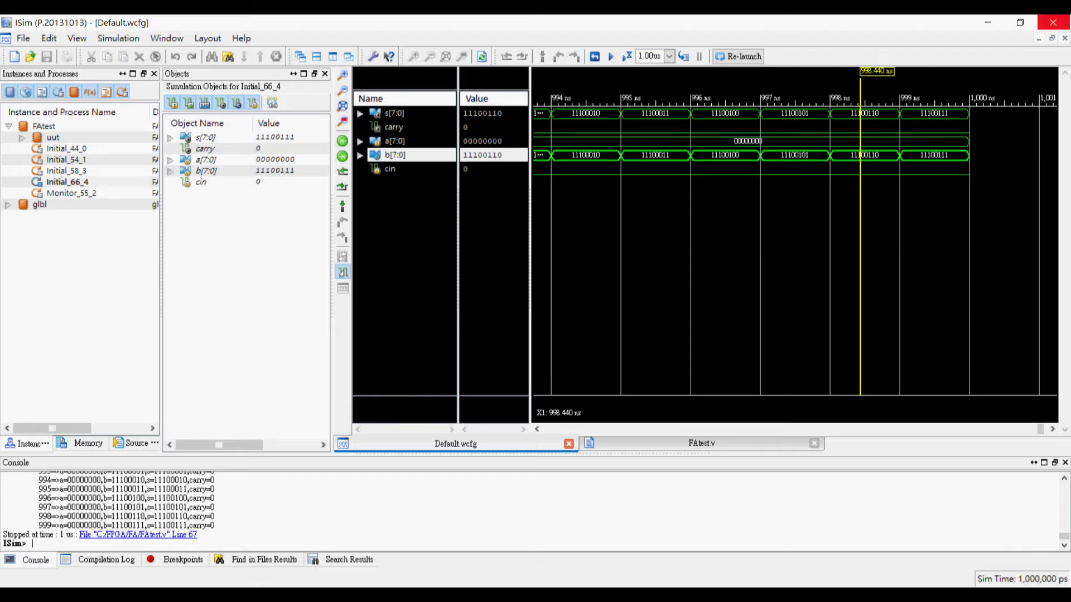
{"action": "left_click", "coordinate": [1054, 25]}
- Confirm exiting ISim and save the FAtest.v edit at the inner loop's delay
{"action": "left_click", "coordinate": [512, 322]}
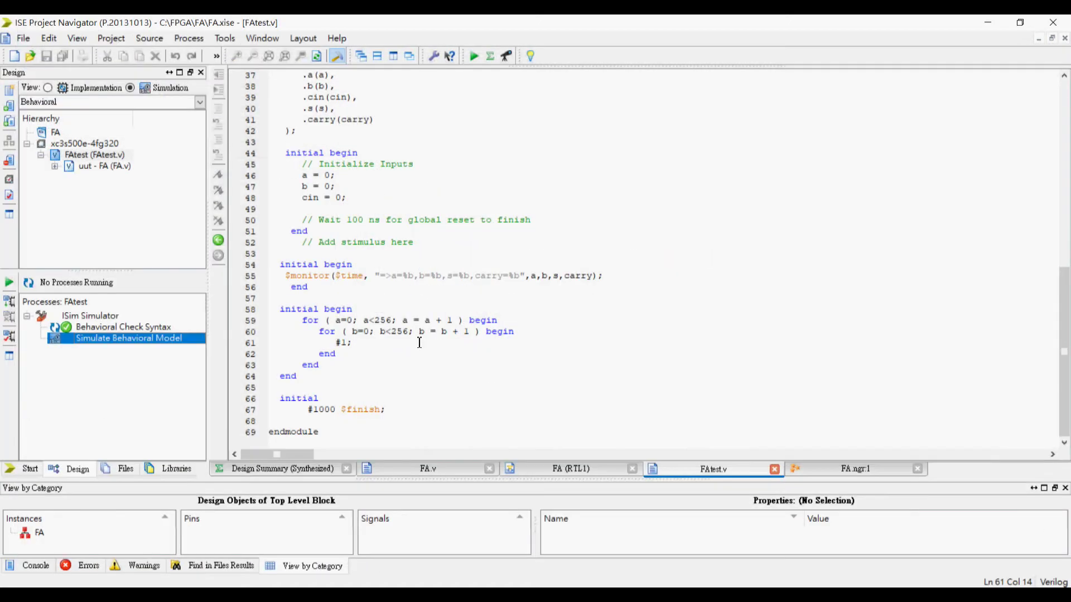
{"action": "left_click", "coordinate": [342, 346]}
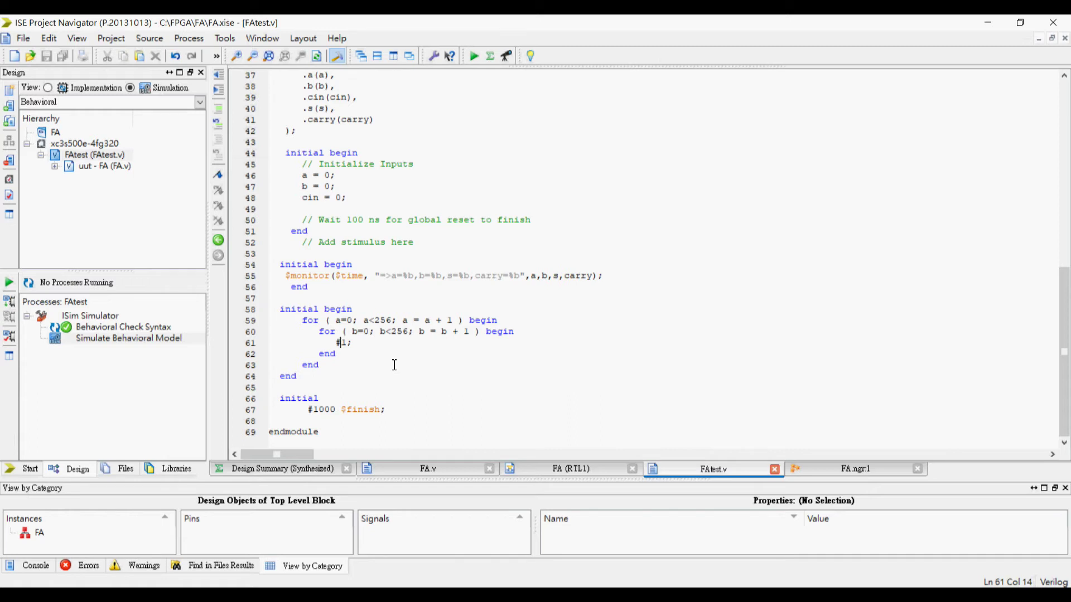
{"action": "type", "text": "0"}
{"action": "type", "text": "."}
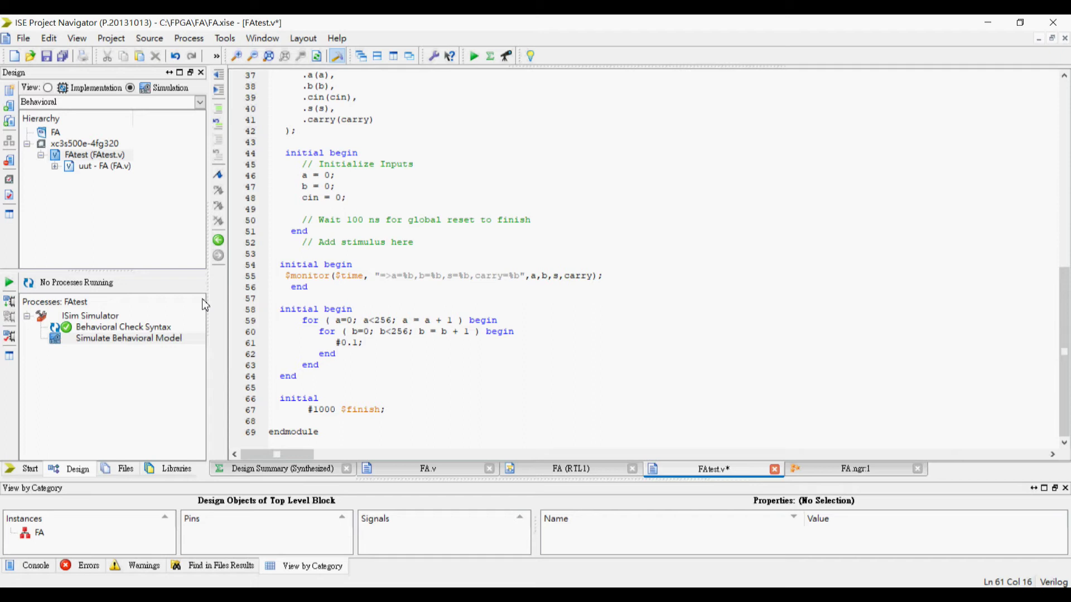
{"action": "key", "text": "ctrl+s"}
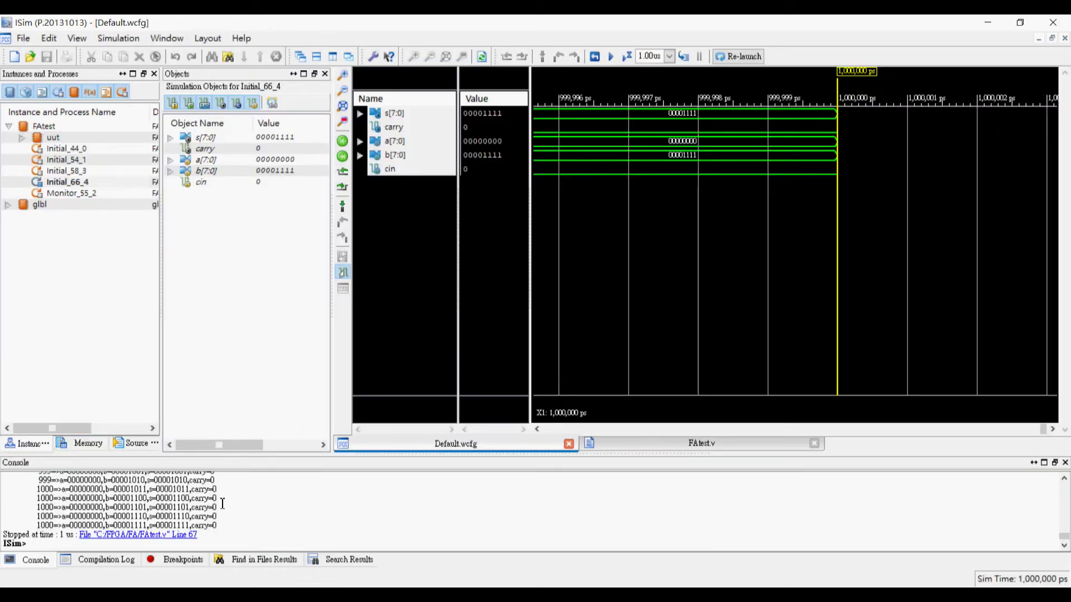
{"action": "scroll", "coordinate": [188, 499], "scroll_direction": "up", "scroll_amount": 3}
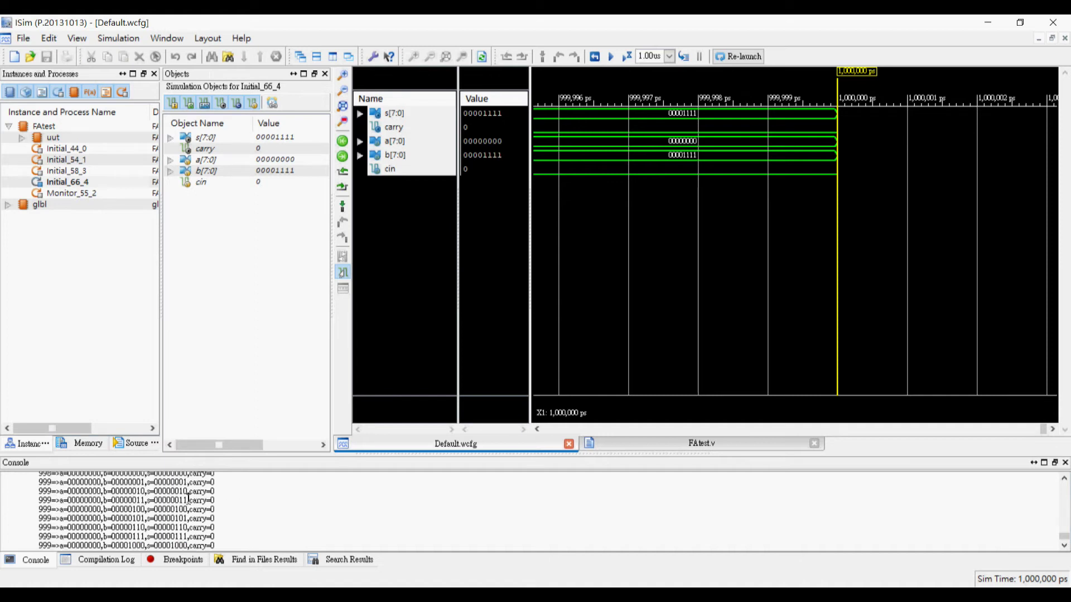
{"action": "scroll", "coordinate": [187, 499], "scroll_direction": "down", "scroll_amount": 3}
{"action": "scroll", "coordinate": [187, 499], "scroll_direction": "up", "scroll_amount": 3}
{"action": "scroll", "coordinate": [188, 499], "scroll_direction": "up", "scroll_amount": 2}
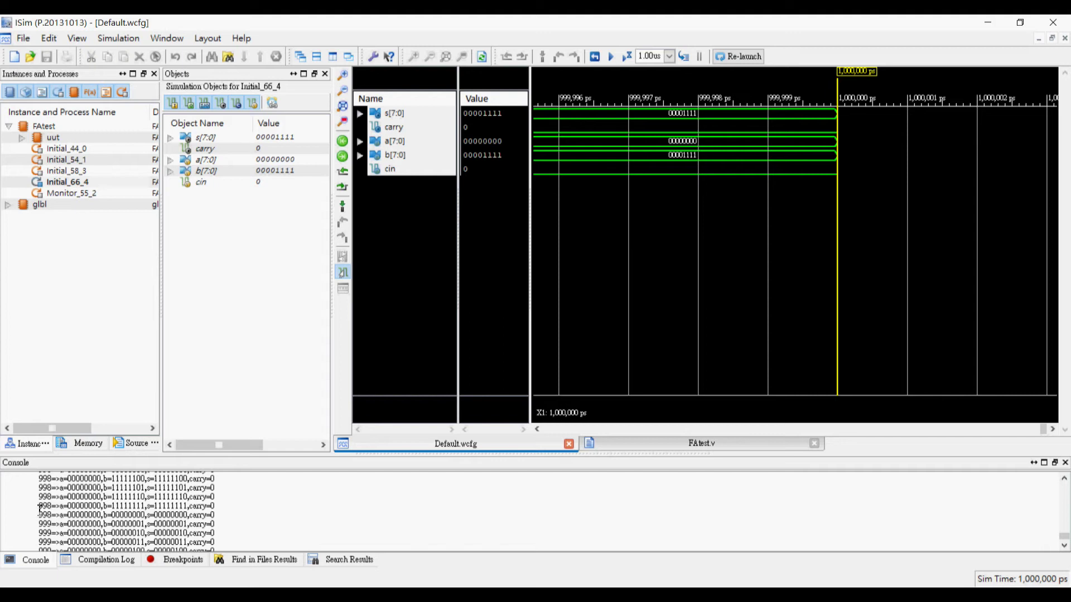
- Inspect the b field in ISim console output lines, then return to FAtest.v
{"action": "mouse_move", "coordinate": [40, 507]}
{"action": "left_mouse_down"}
{"action": "mouse_move", "coordinate": [85, 496]}
{"action": "mouse_move", "coordinate": [225, 510]}
{"action": "left_mouse_up"}
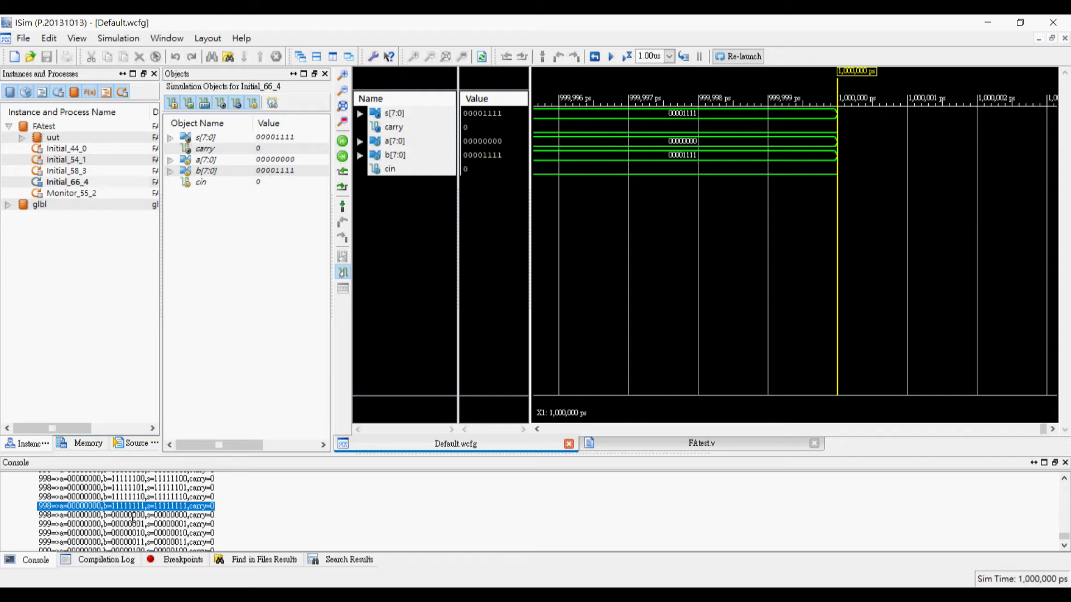
{"action": "scroll", "coordinate": [132, 508], "scroll_direction": "down", "scroll_amount": 5}
{"action": "scroll", "coordinate": [130, 490], "scroll_direction": "up", "scroll_amount": 3}
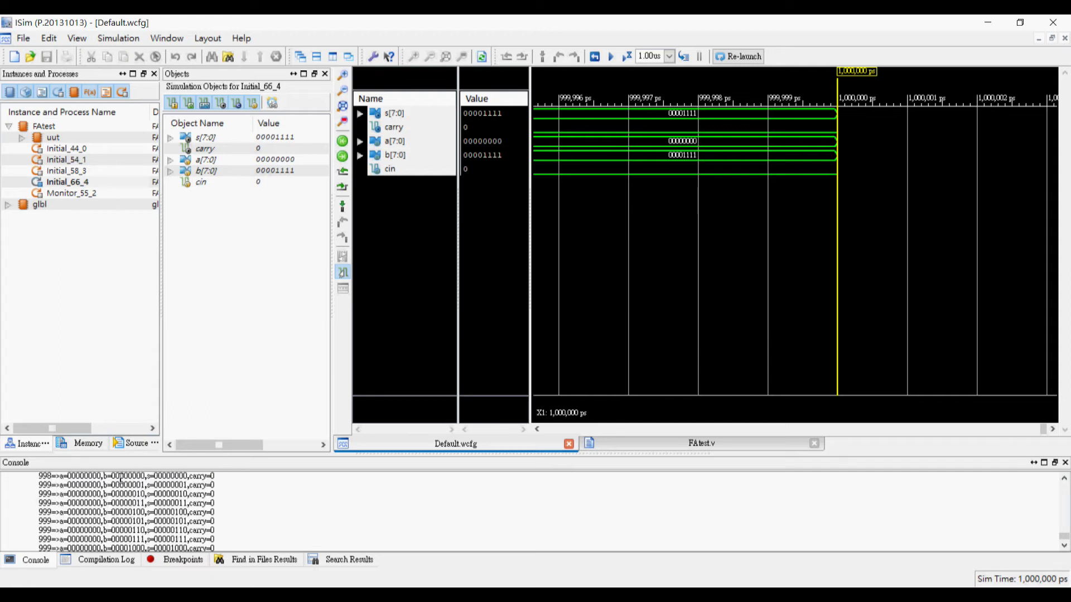
{"action": "scroll", "coordinate": [128, 495], "scroll_direction": "up", "scroll_amount": 2}
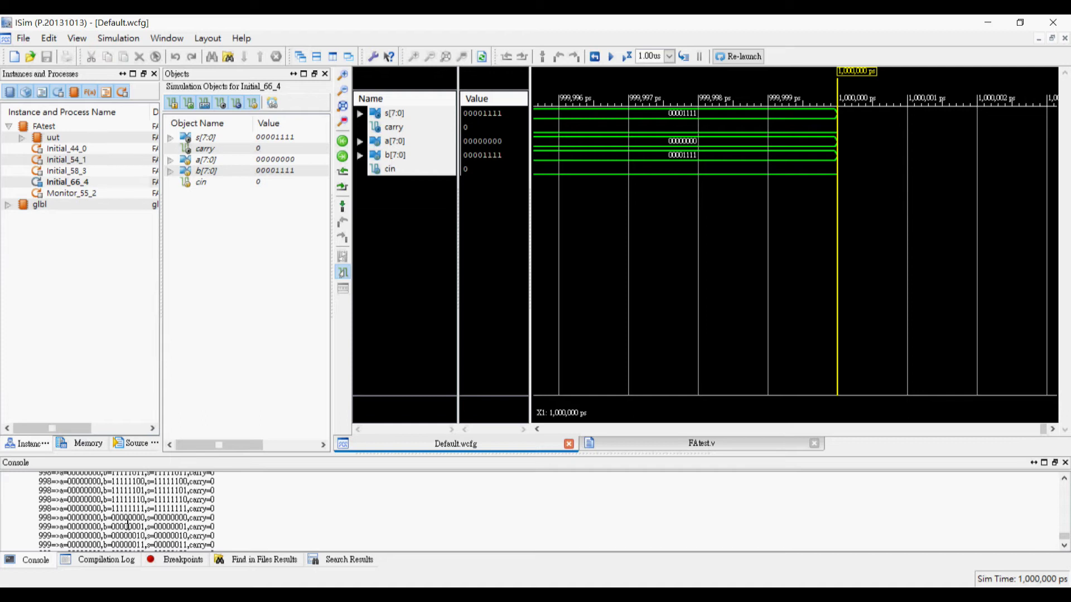
{"action": "left_click_drag", "start_coordinate": [128, 519], "coordinate": [144, 520]}
{"action": "key", "text": "alt+Tab"}
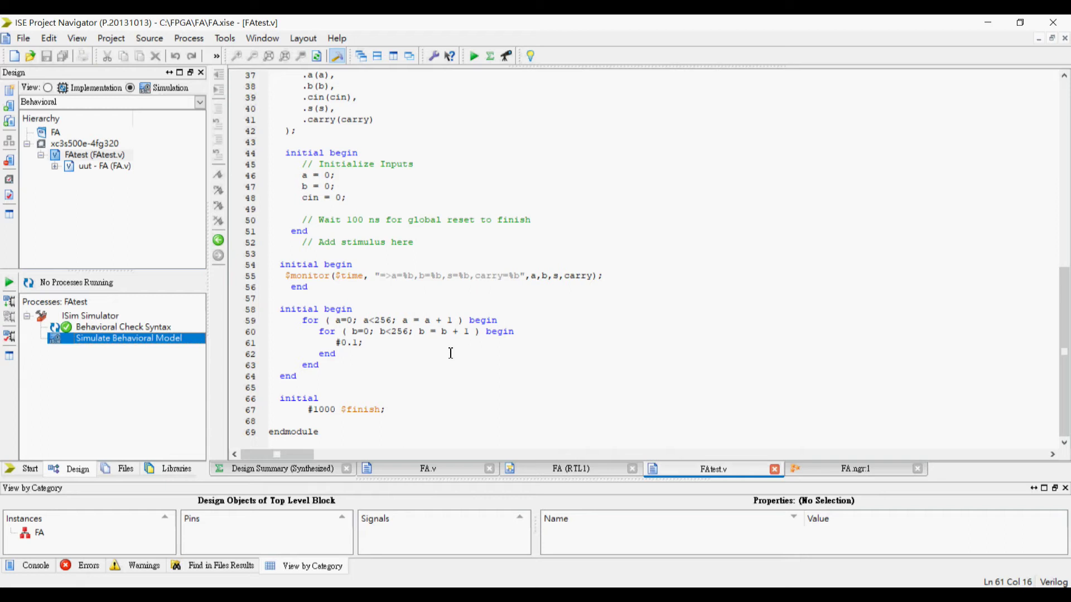
- Rewrite the stimulus as while loops with b=b+1; a=a+1; #5; and save FAtest.v
{"action": "left_click", "coordinate": [451, 353]}
{"action": "type", "text": "while (a<256)"}
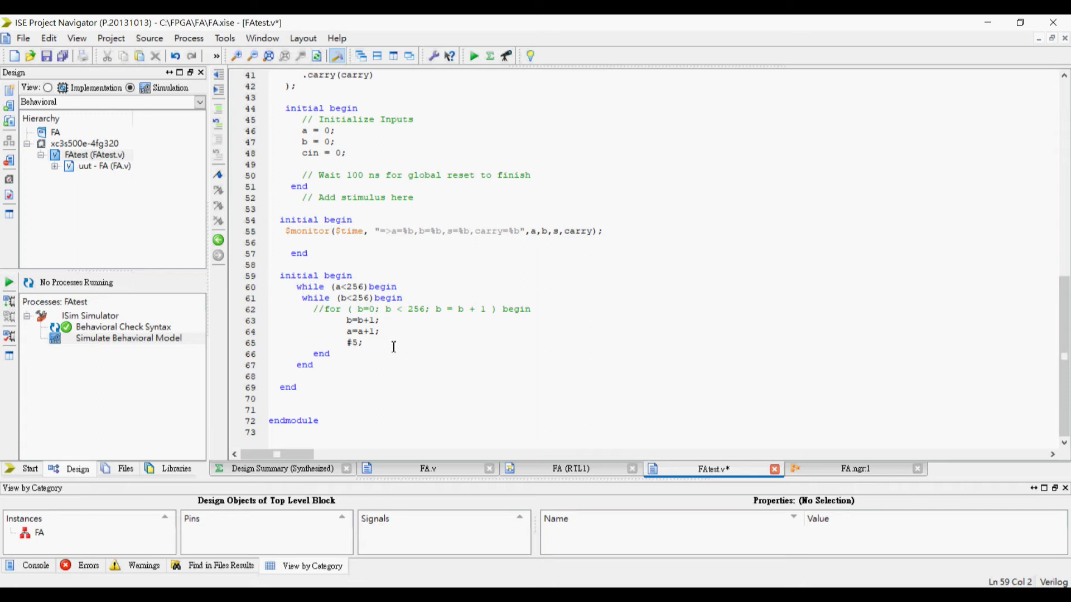
{"action": "key", "text": "ctrl+s"}
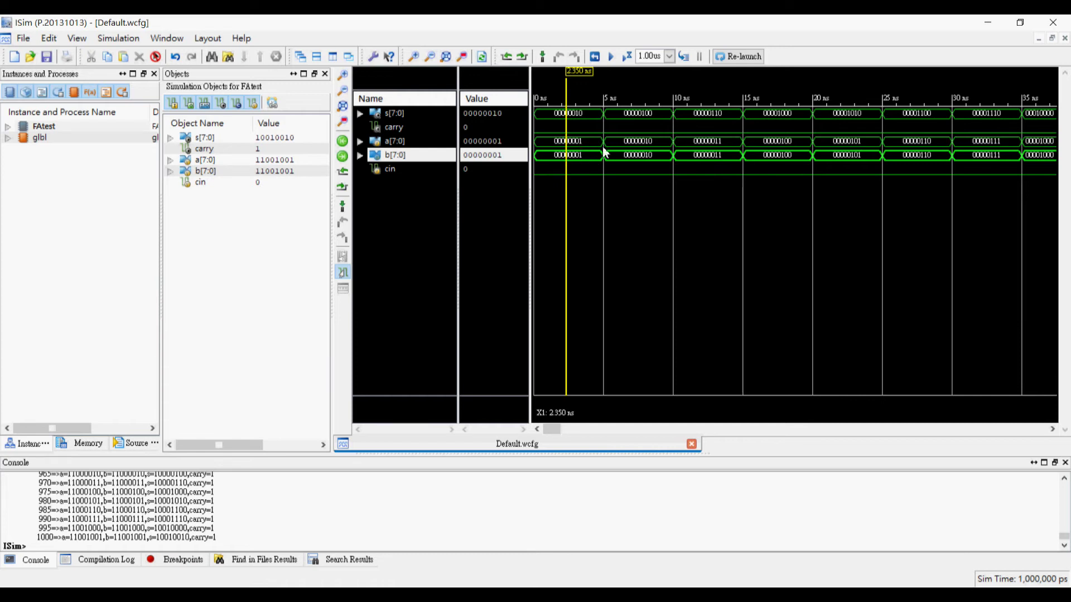
{"action": "key", "text": "Right"}
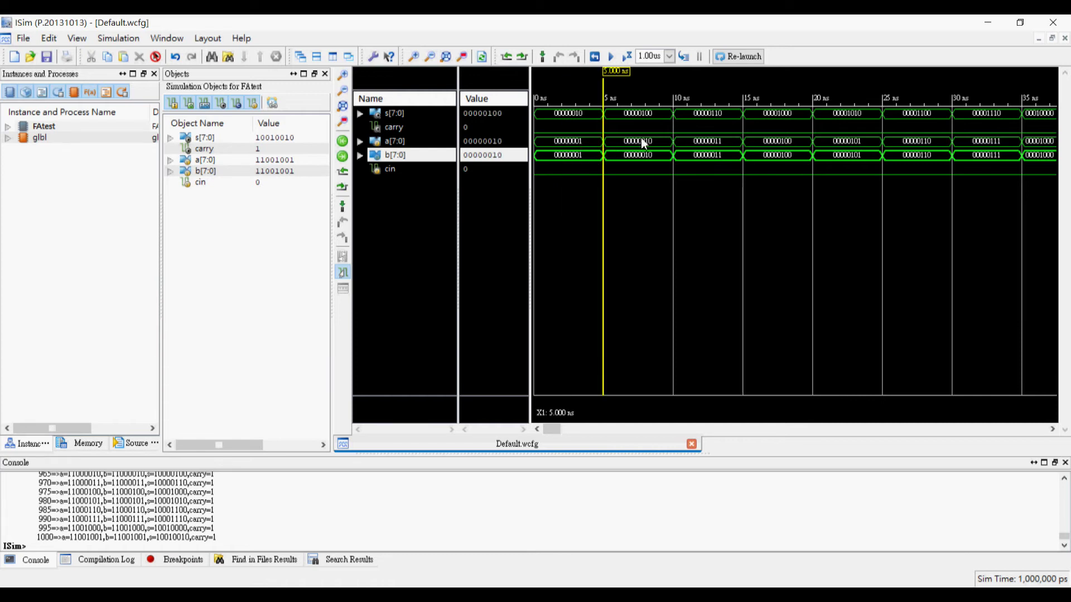
{"action": "key", "text": "Right"}
{"action": "key", "text": "Right"}
{"action": "key", "text": "Right"}
{"action": "key", "text": "Right"}
{"action": "key", "text": "Right"}
{"action": "key", "text": "Right"}
{"action": "key", "text": "Right"}
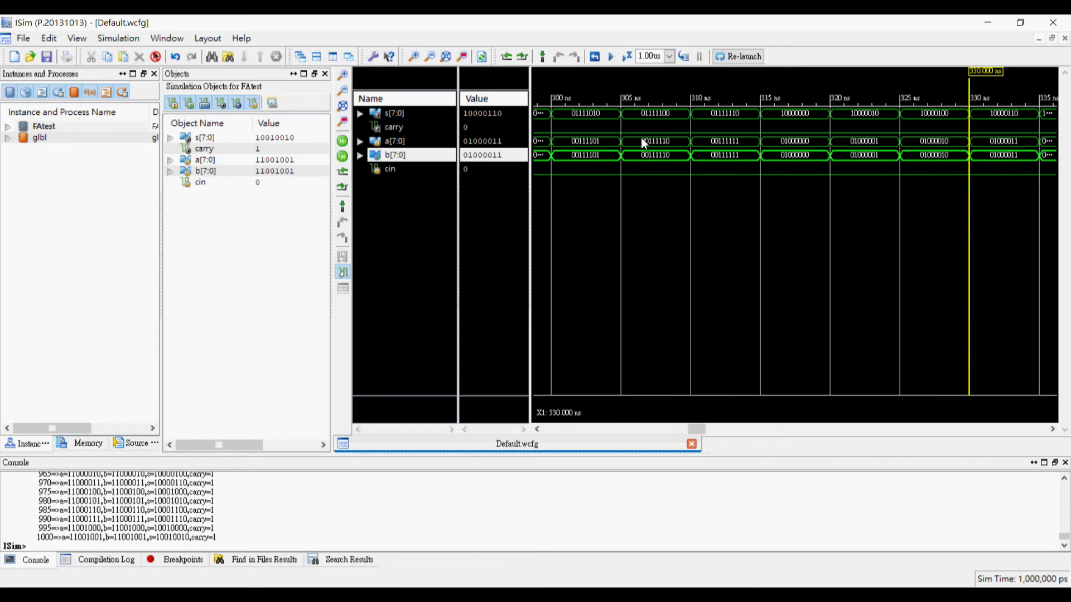
{"action": "key", "text": "Right"}
{"action": "key", "text": "Right"}
{"action": "key", "text": "Right"}
{"action": "key", "text": "Right"}
{"action": "key", "text": "Right"}
{"action": "key", "text": "Right"}
{"action": "key", "text": "Right"}
{"action": "key", "text": "Right"}
{"action": "key", "text": "Right"}
{"action": "key", "text": "Right"}
{"action": "key", "text": "Right"}
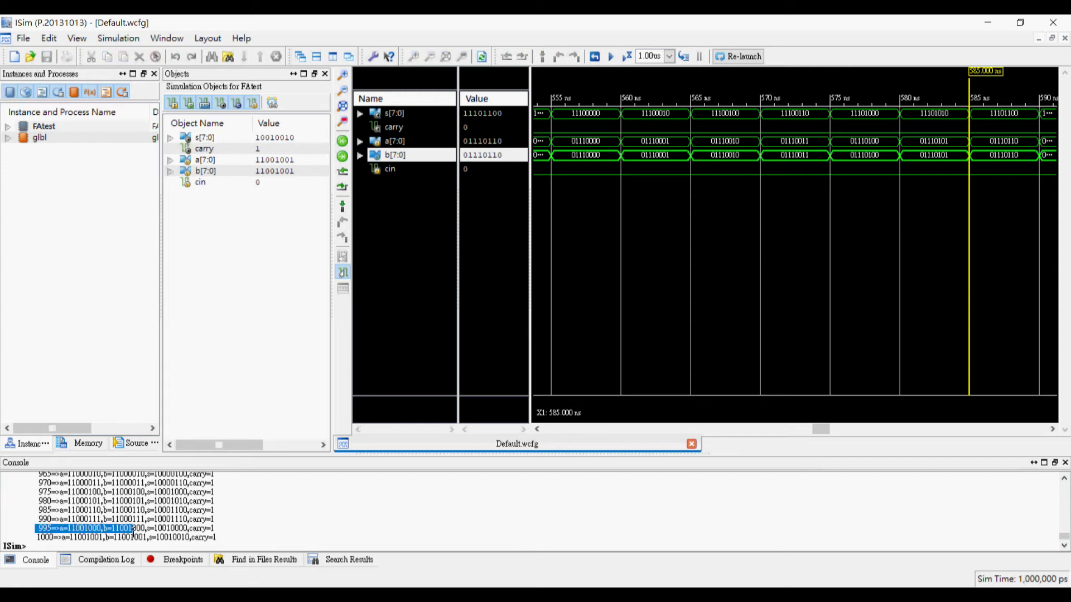
{"action": "left_click_drag", "start_coordinate": [36, 528], "coordinate": [224, 532]}
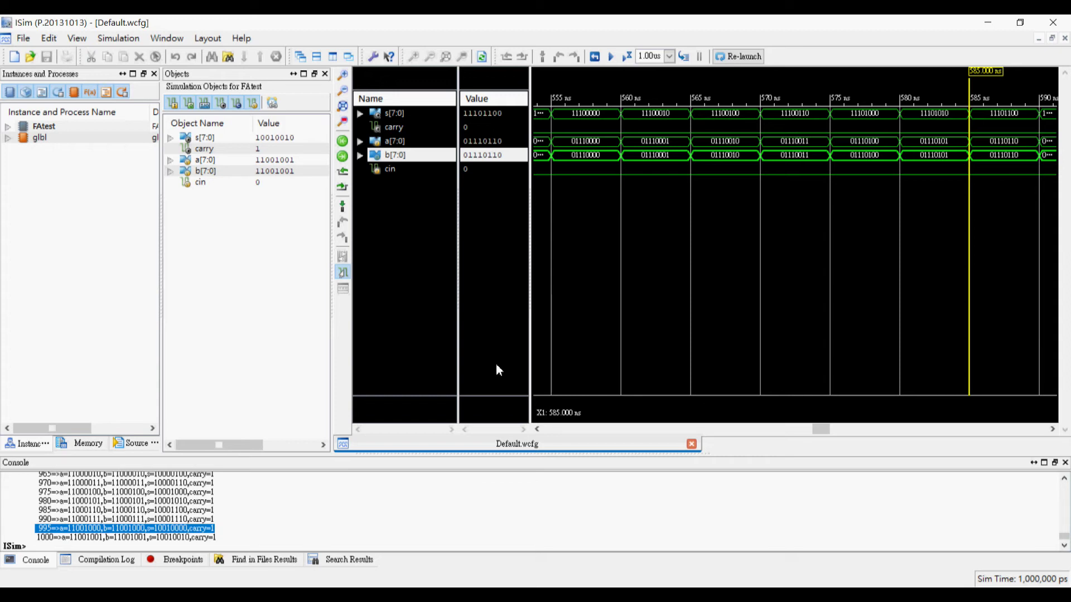
- Exit ISim, then begin replacing the while loops with #1 for loops in FAtest.v
{"action": "left_click", "coordinate": [1064, 23]}
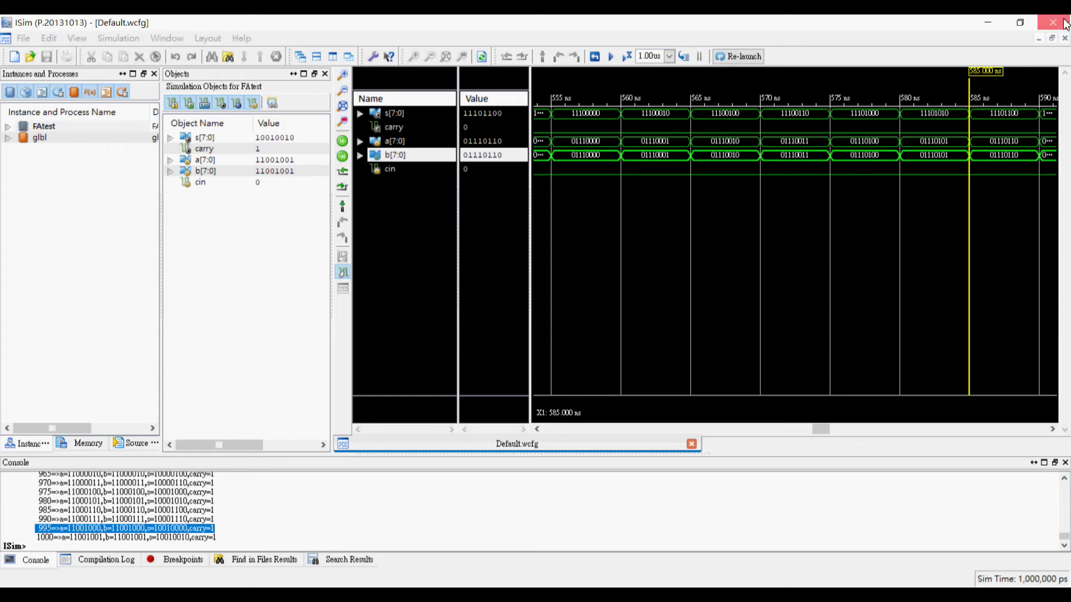
{"action": "left_click", "coordinate": [507, 325]}
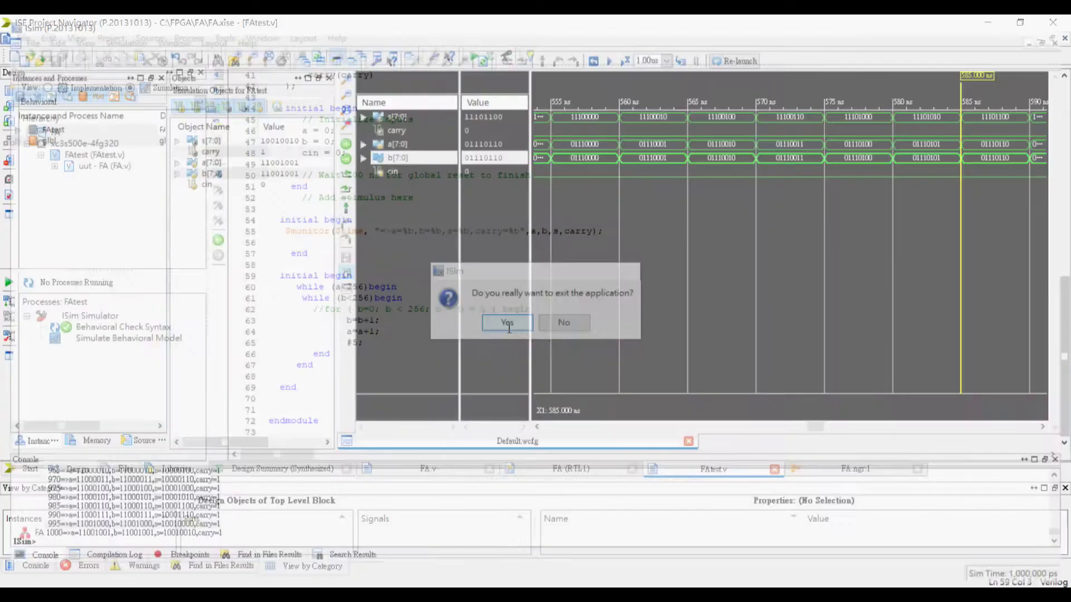
{"action": "scroll", "coordinate": [508, 326], "scroll_direction": "up", "scroll_amount": 4}
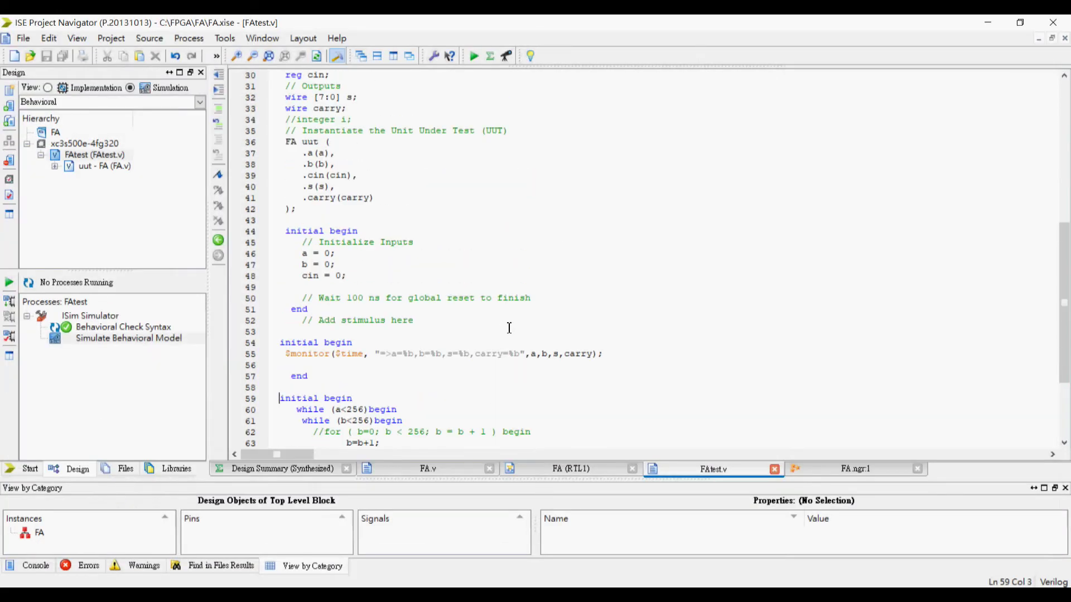
{"action": "scroll", "coordinate": [508, 328], "scroll_direction": "down", "scroll_amount": 3}
{"action": "scroll", "coordinate": [508, 328], "scroll_direction": "down", "scroll_amount": 1}
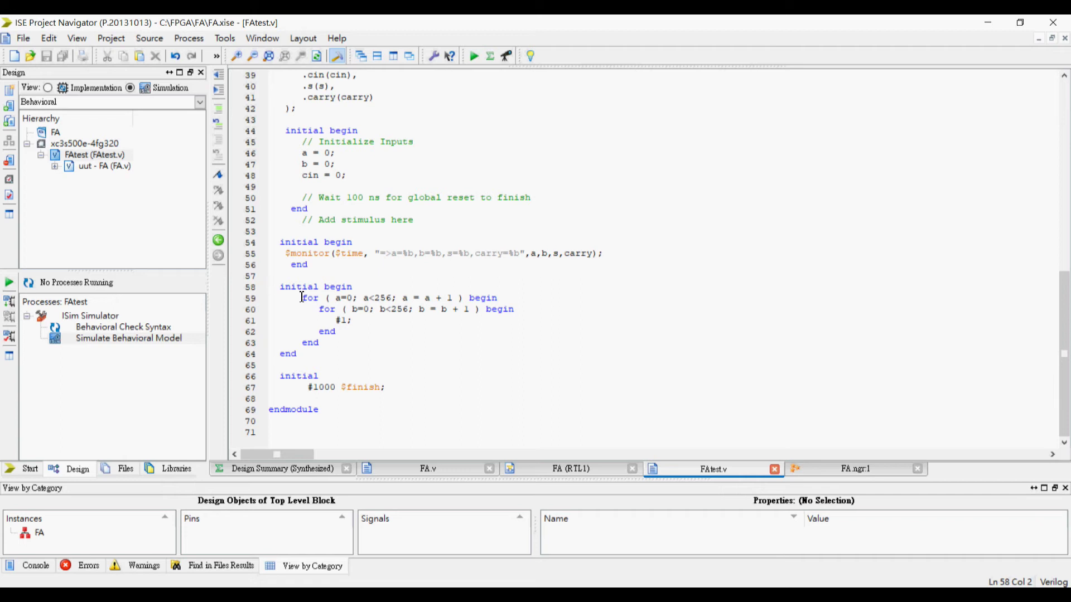
{"action": "left_click", "coordinate": [319, 310]}
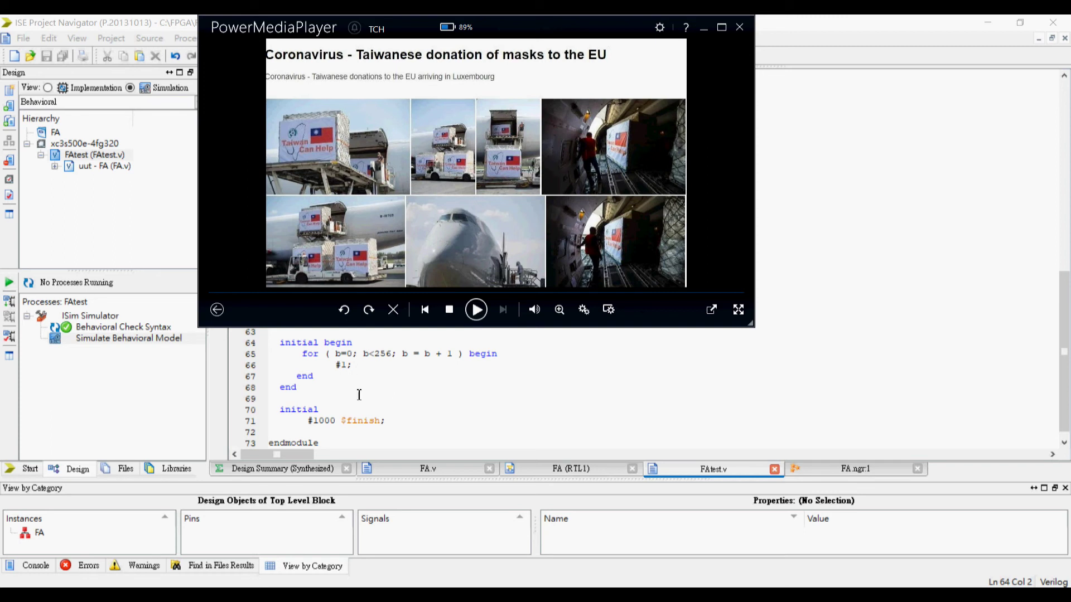
- Rerun the behavioral simulation of FAtest with the b loop's #1 delay
{"action": "left_click", "coordinate": [352, 365]}
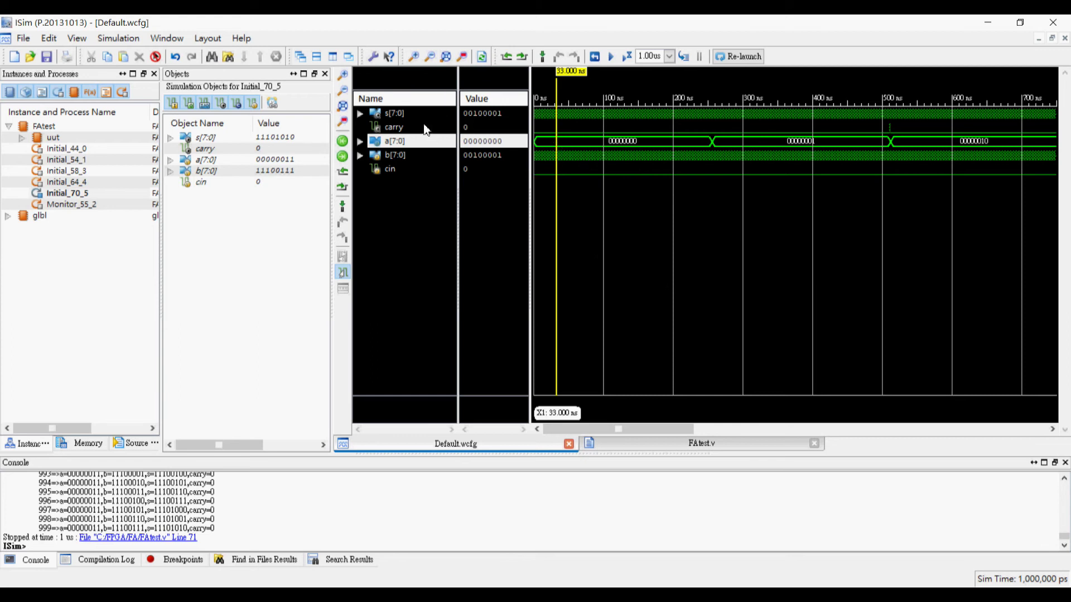
- Zoom into the early waveforms and step through b's transitions from near 0 ns
{"action": "left_click", "coordinate": [413, 56]}
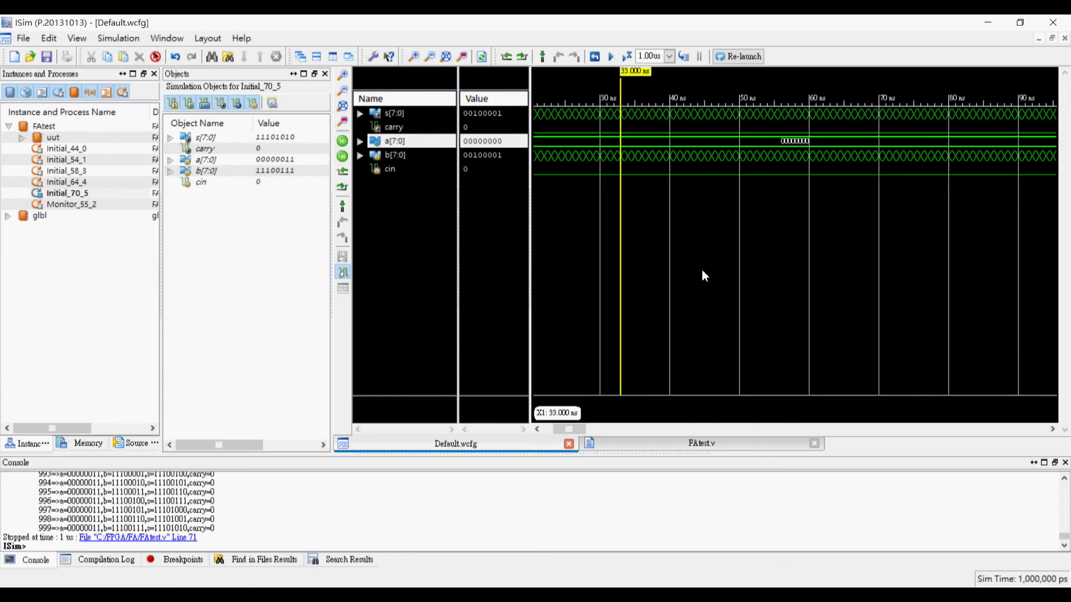
{"action": "left_click_drag", "start_coordinate": [569, 429], "coordinate": [559, 428]}
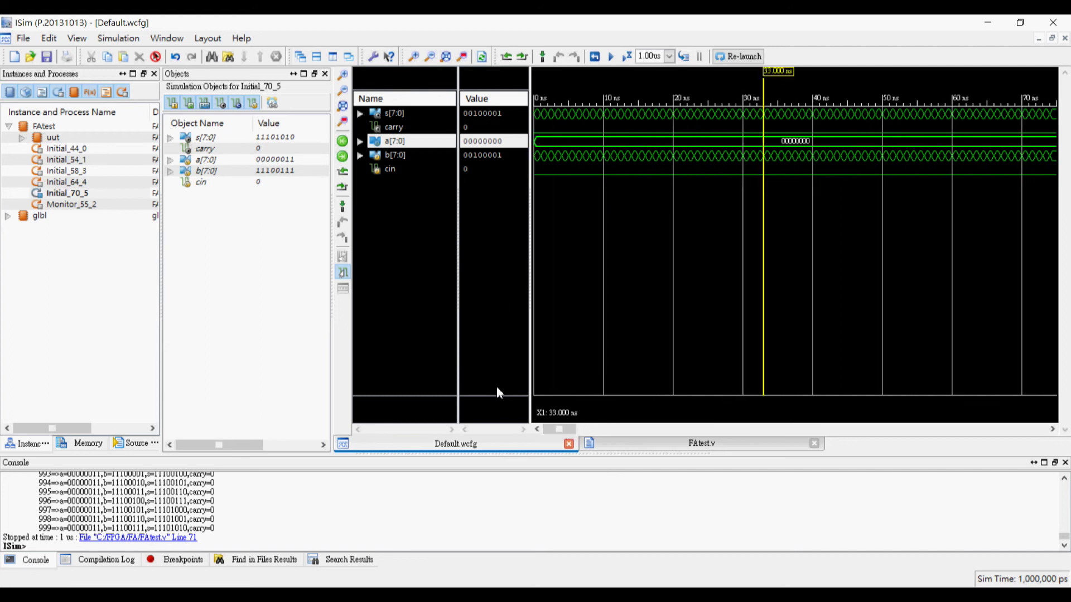
{"action": "left_click", "coordinate": [419, 63]}
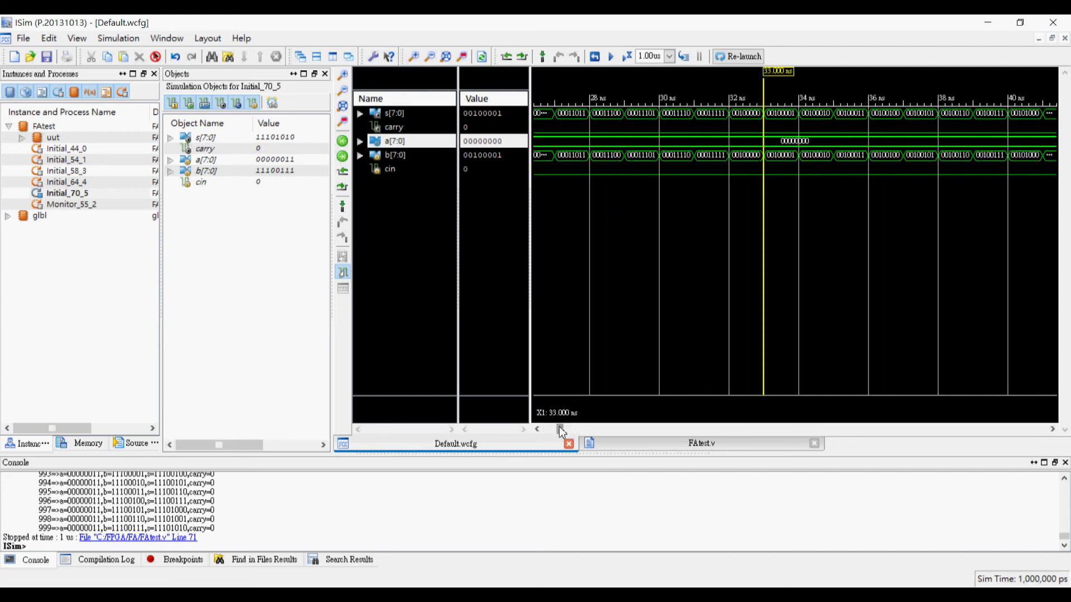
{"action": "left_click_drag", "start_coordinate": [560, 429], "coordinate": [527, 430]}
{"action": "left_click", "coordinate": [548, 157]}
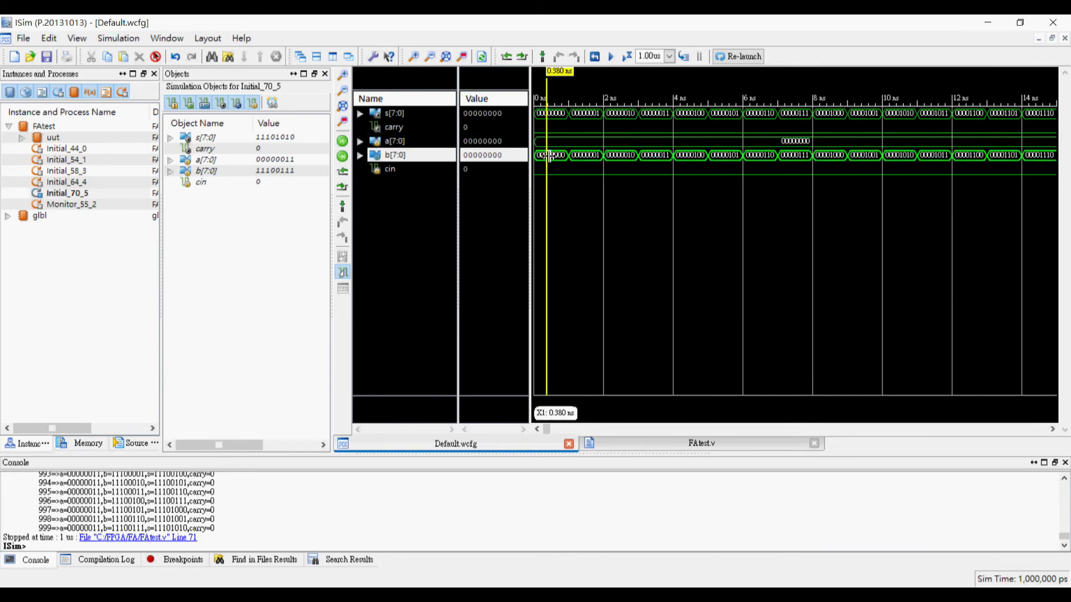
{"action": "key", "text": "Right"}
{"action": "key", "text": "Right"}
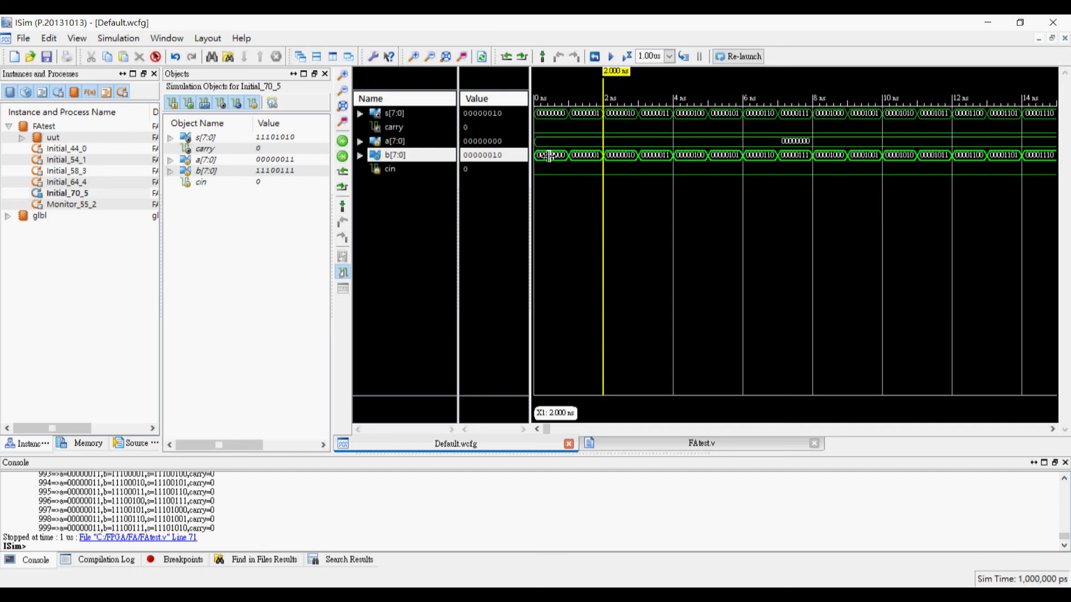
{"action": "key", "text": "Right"}
{"action": "key", "text": "Right"}
{"action": "key", "text": "Right"}
{"action": "key", "text": "Right"}
{"action": "key", "text": "Right"}
{"action": "key", "text": "Right"}
{"action": "key", "text": "Right"}
{"action": "key", "text": "Right"}
{"action": "key", "text": "Right"}
{"action": "key", "text": "Right"}
{"action": "key", "text": "Right"}
{"action": "key", "text": "Right"}
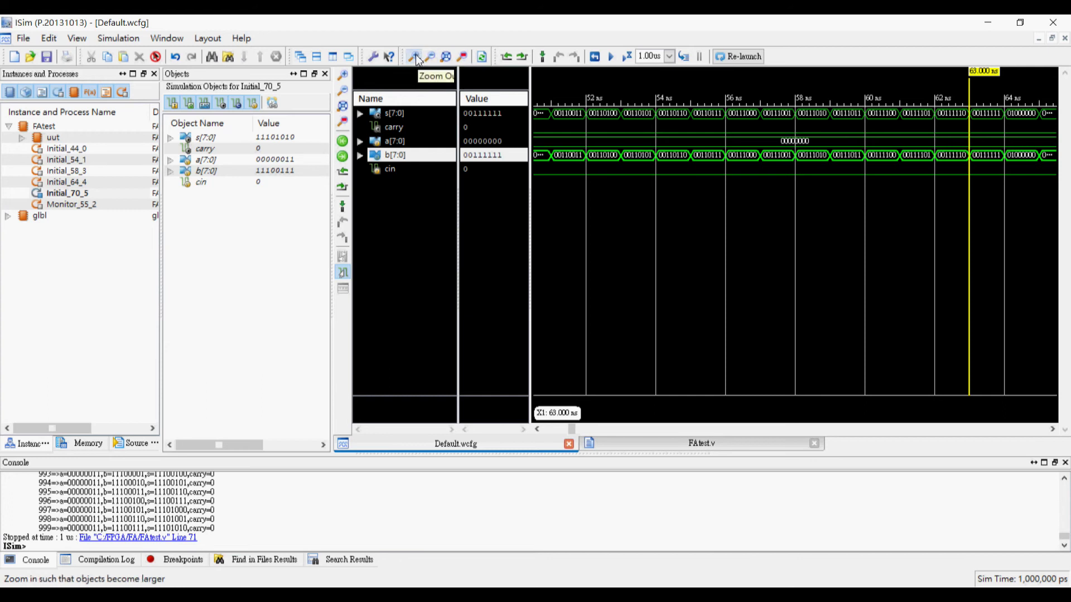
- Zoom out to hundreds of ns, then zoom back in with the marker near 254 ns
{"action": "left_click", "coordinate": [429, 58]}
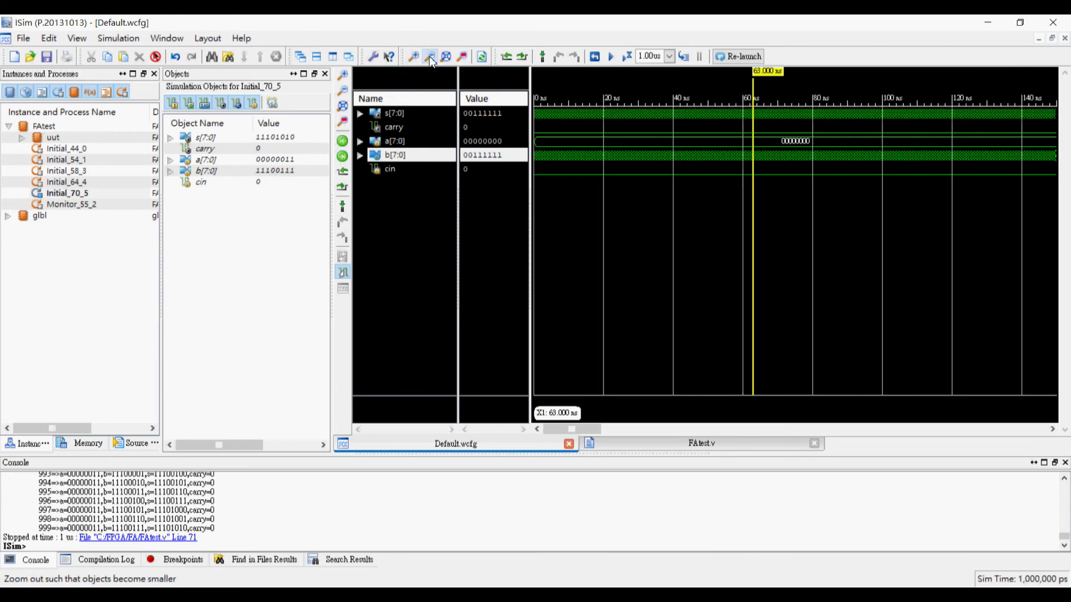
{"action": "left_click", "coordinate": [429, 56]}
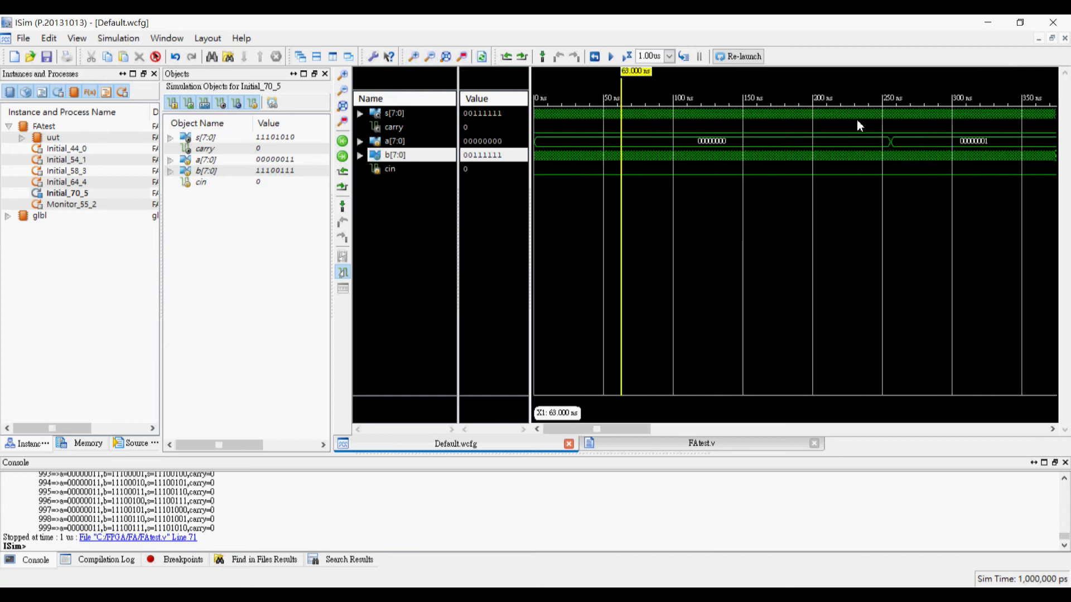
{"action": "left_click", "coordinate": [875, 151]}
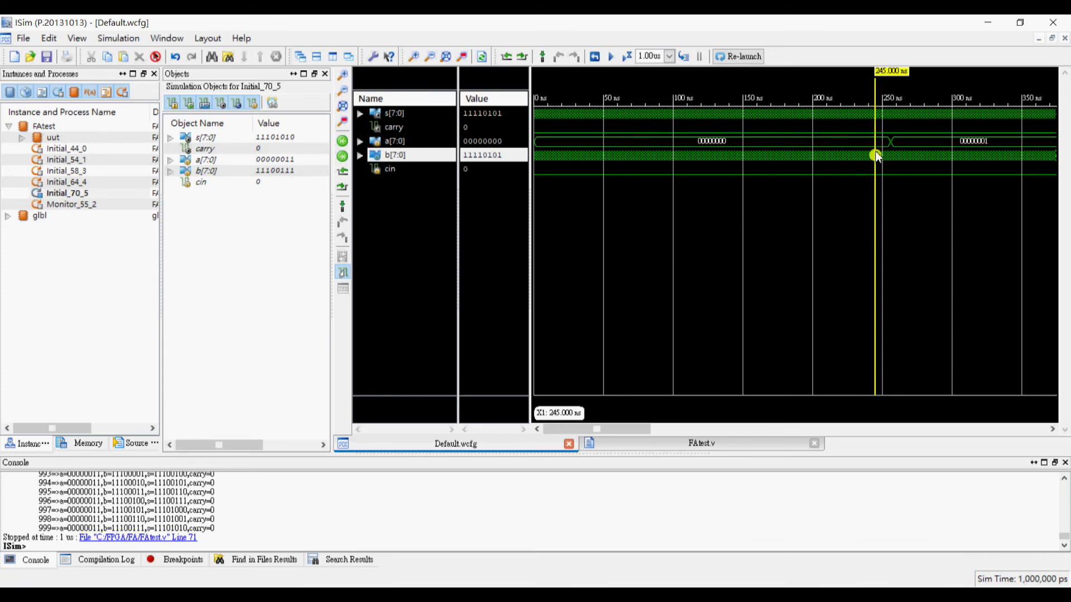
{"action": "left_click", "coordinate": [1052, 429]}
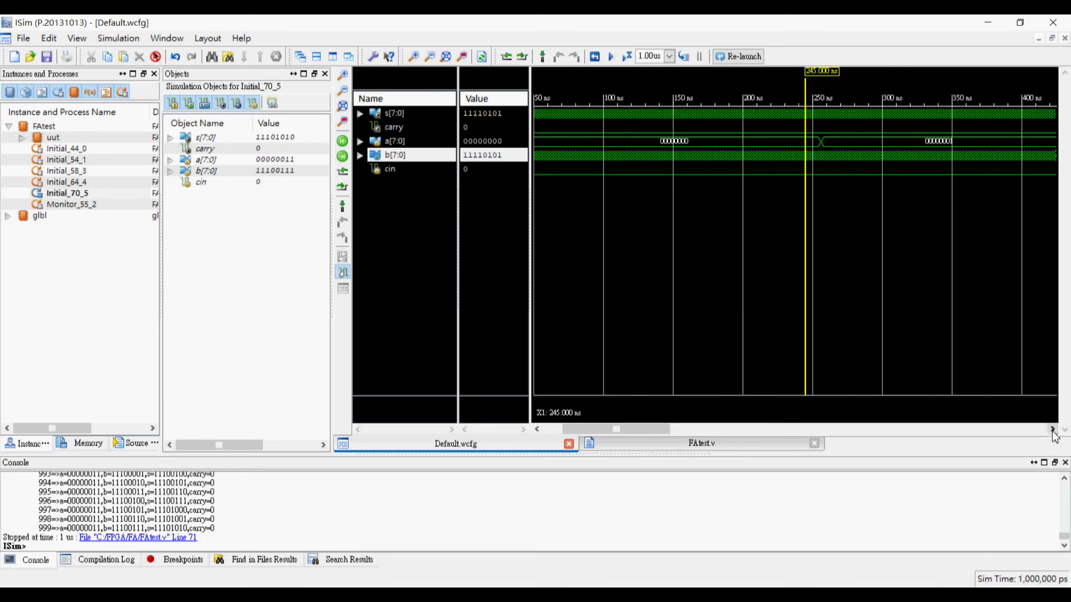
{"action": "left_click", "coordinate": [413, 57]}
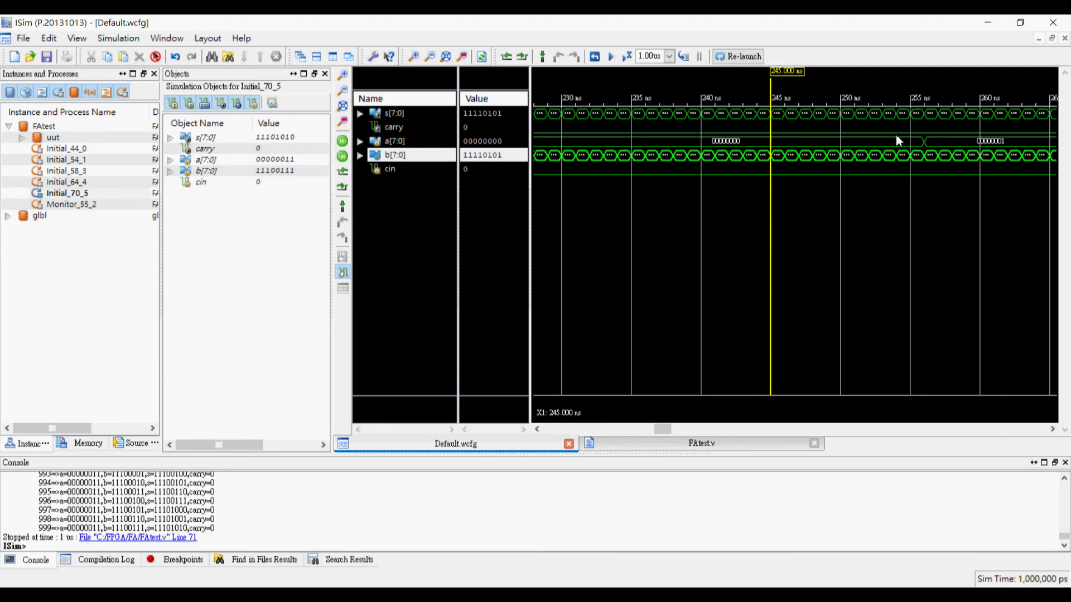
{"action": "left_click", "coordinate": [896, 155]}
- Step nanosecond by nanosecond past where a becomes 00000001 and b rolls over
{"action": "key", "text": "Right"}
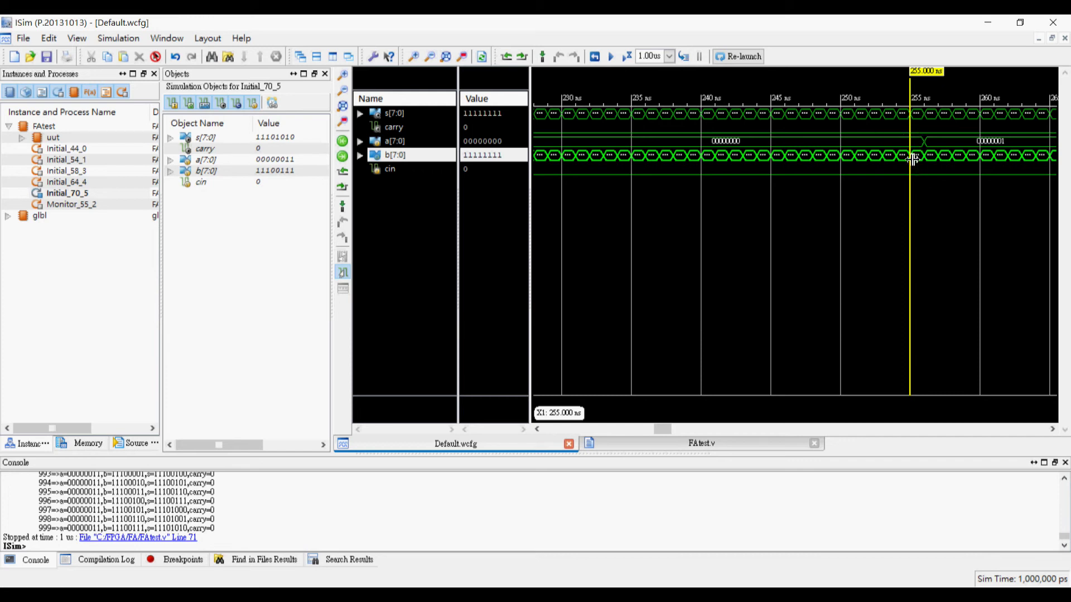
{"action": "key", "text": "Right"}
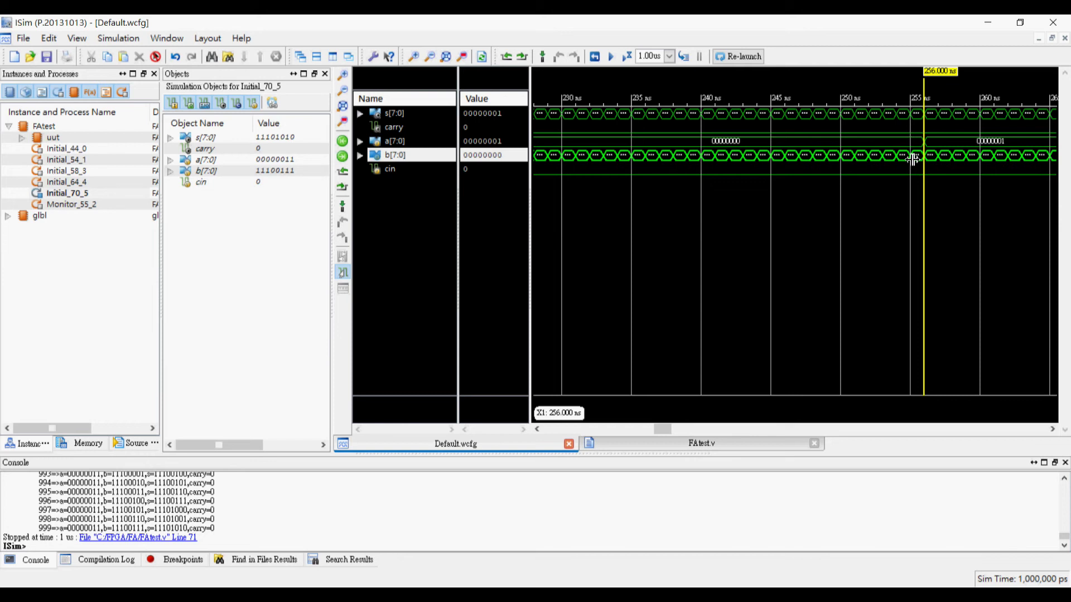
{"action": "key", "text": "Right"}
{"action": "key", "text": "Right"}
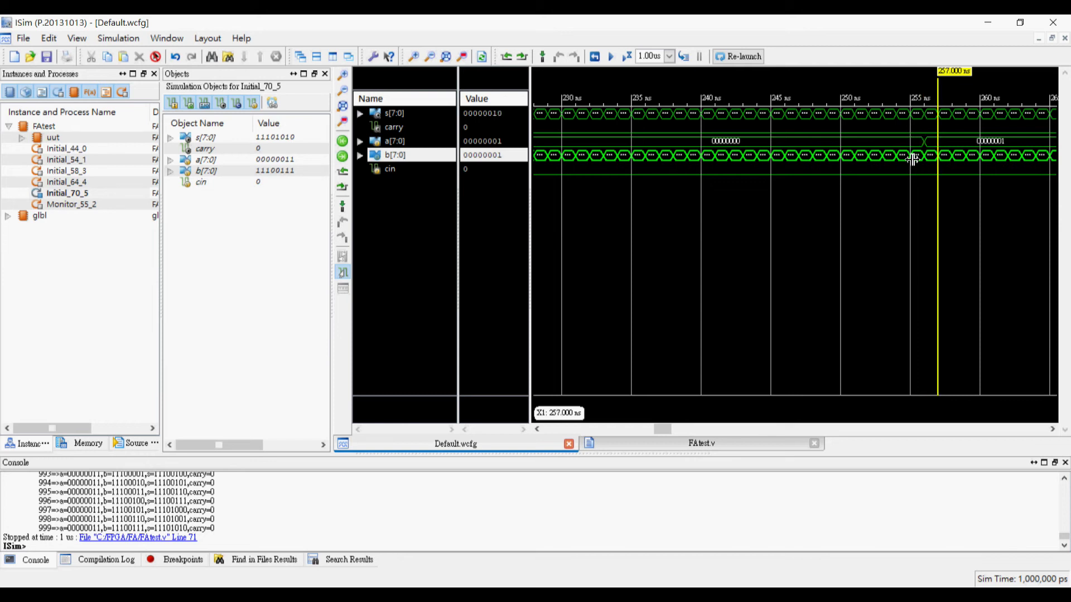
{"action": "key", "text": "Right"}
{"action": "key", "text": "Right"}
{"action": "key", "text": "Right"}
{"action": "key", "text": "Right"}
{"action": "key", "text": "Right"}
{"action": "key", "text": "Right"}
{"action": "key", "text": "Right"}
{"action": "key", "text": "Right"}
{"action": "key", "text": "Right"}
{"action": "key", "text": "Right"}
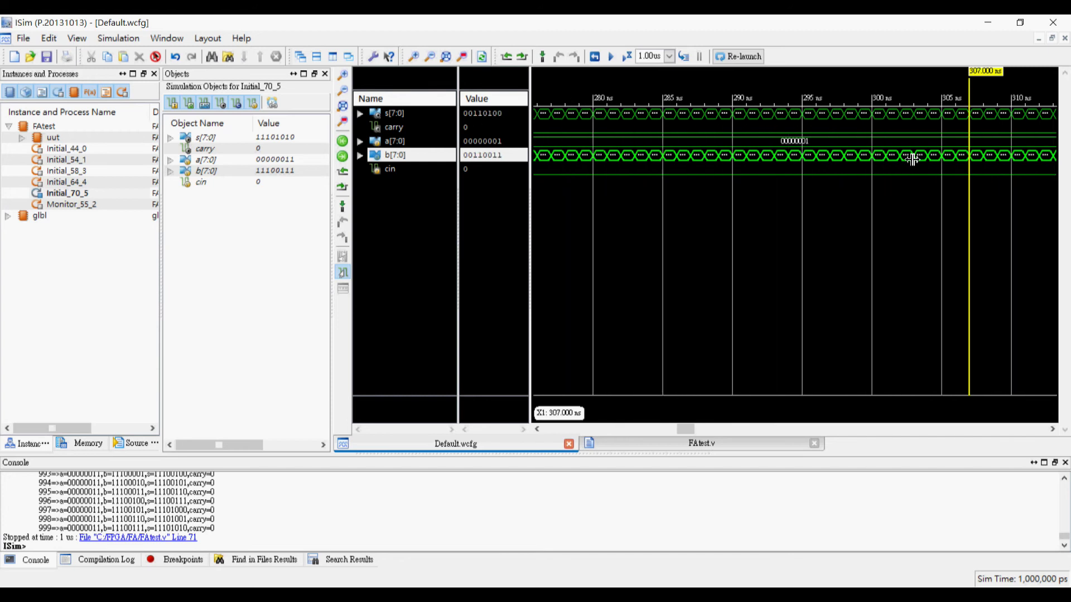
{"action": "key", "text": "Right"}
{"action": "key", "text": "Right"}
{"action": "key", "text": "Right"}
{"action": "key", "text": "Right"}
{"action": "key", "text": "Right"}
{"action": "key", "text": "Right"}
{"action": "key", "text": "Right"}
{"action": "key", "text": "Right"}
{"action": "key", "text": "Right"}
{"action": "key", "text": "Right"}
{"action": "key", "text": "Right"}
{"action": "key", "text": "Right"}
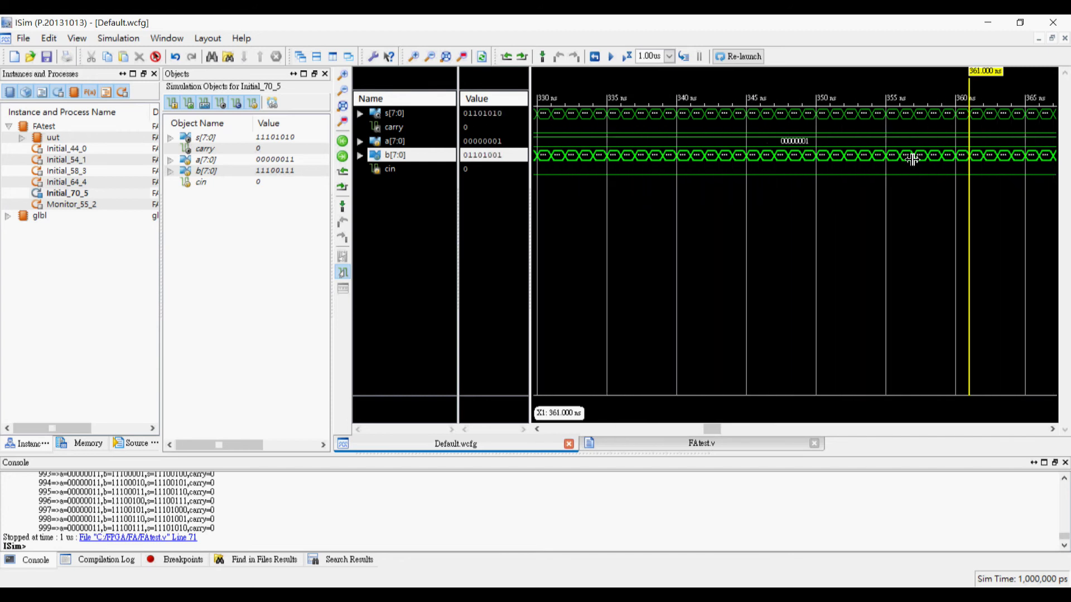
{"action": "key", "text": "Right"}
{"action": "key", "text": "Right"}
{"action": "key", "text": "Right"}
{"action": "key", "text": "Right"}
{"action": "key", "text": "Right"}
{"action": "key", "text": "Right"}
{"action": "key", "text": "Right"}
{"action": "key", "text": "Right"}
{"action": "key", "text": "Right"}
{"action": "key", "text": "Right"}
{"action": "key", "text": "Right"}
{"action": "key", "text": "Right"}
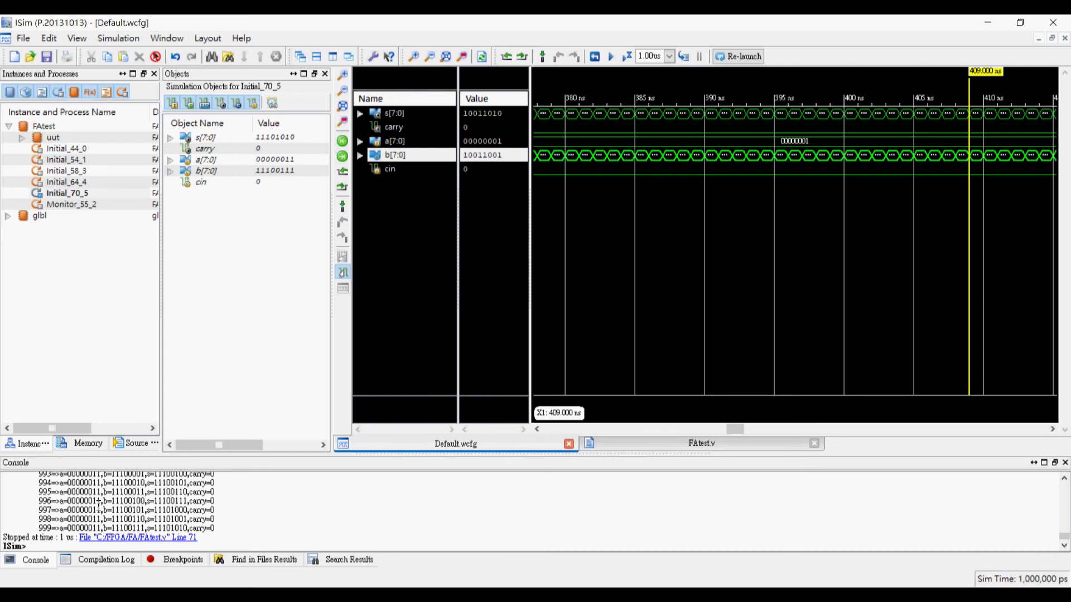
{"action": "scroll", "coordinate": [221, 527], "scroll_direction": "up", "scroll_amount": 5}
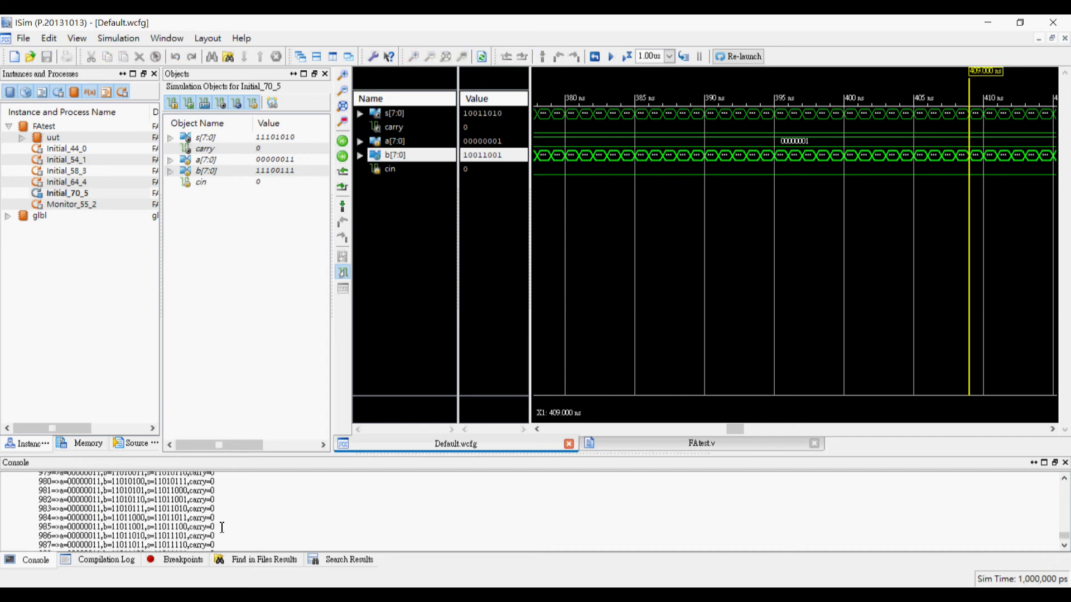
{"action": "scroll", "coordinate": [222, 527], "scroll_direction": "up", "scroll_amount": 7}
{"action": "scroll", "coordinate": [222, 527], "scroll_direction": "up", "scroll_amount": 5}
{"action": "scroll", "coordinate": [222, 527], "scroll_direction": "up", "scroll_amount": 8}
{"action": "scroll", "coordinate": [222, 527], "scroll_direction": "up", "scroll_amount": 5}
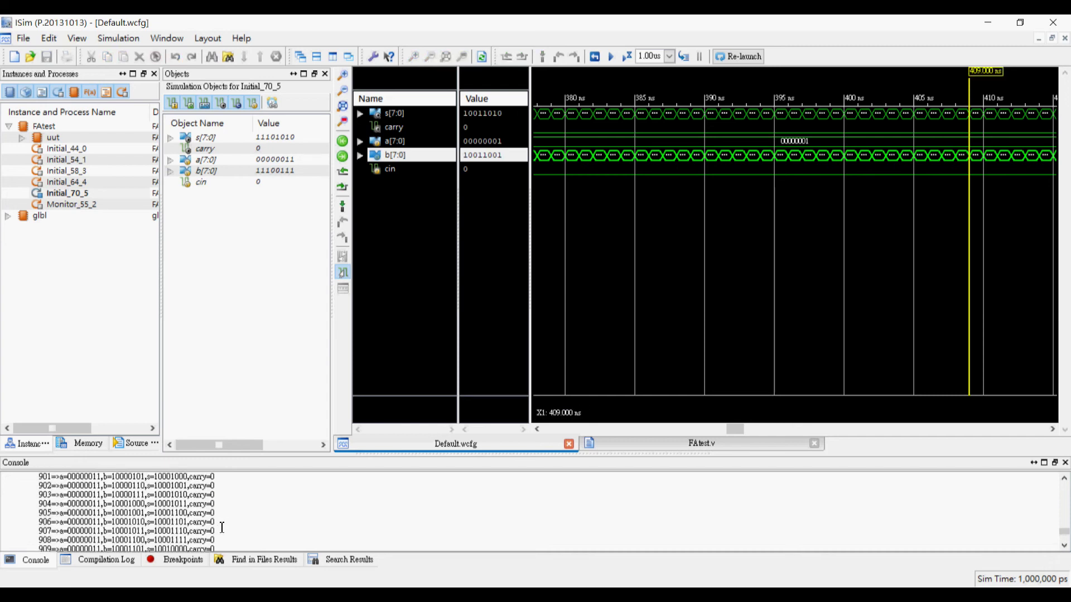
{"action": "scroll", "coordinate": [222, 527], "scroll_direction": "up", "scroll_amount": 3}
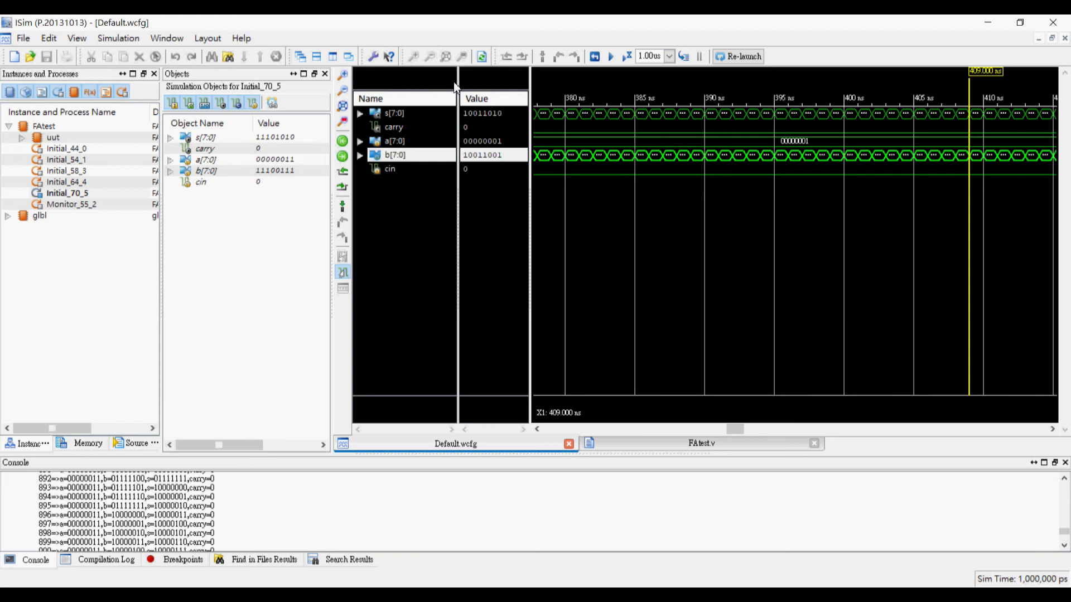
- Zoom out to the full 1 us run and read a's values at 170, 436, 700, 886 ns
{"action": "left_click", "coordinate": [734, 119]}
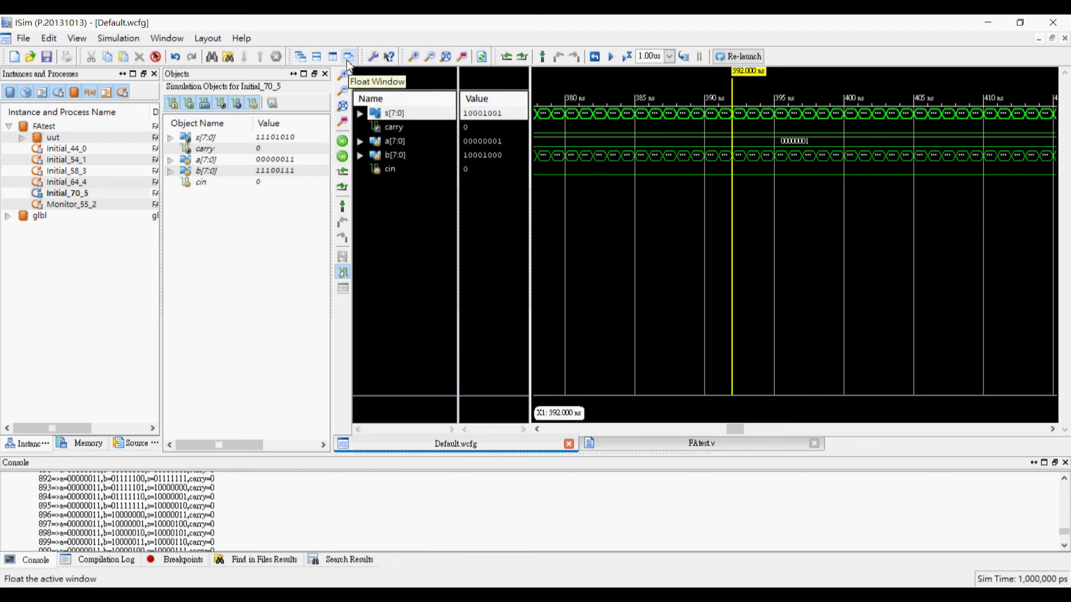
{"action": "left_click", "coordinate": [430, 57]}
{"action": "left_click", "coordinate": [431, 57]}
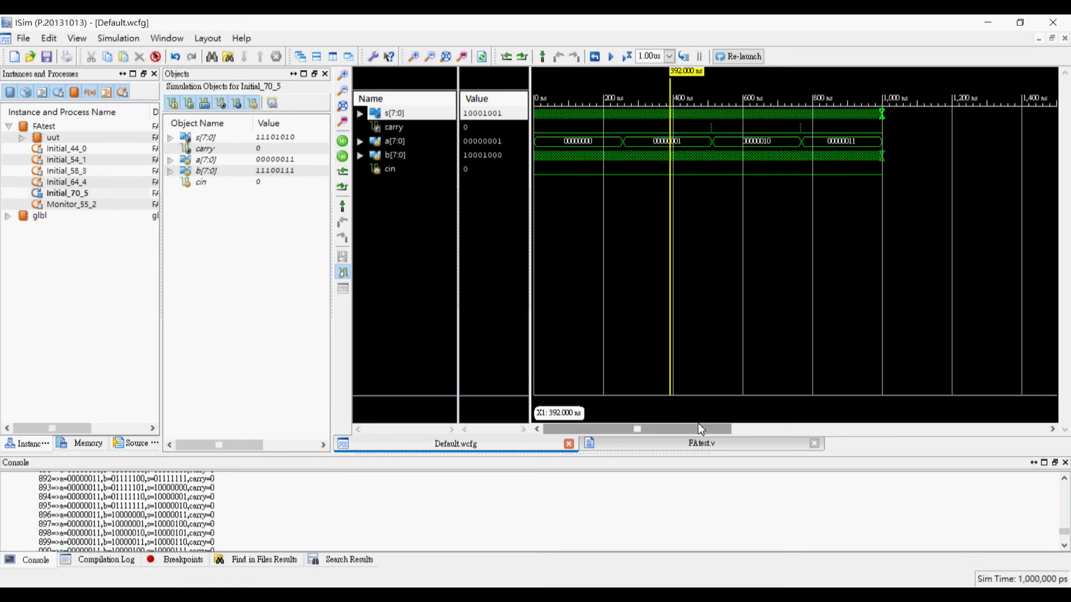
{"action": "left_click", "coordinate": [593, 141]}
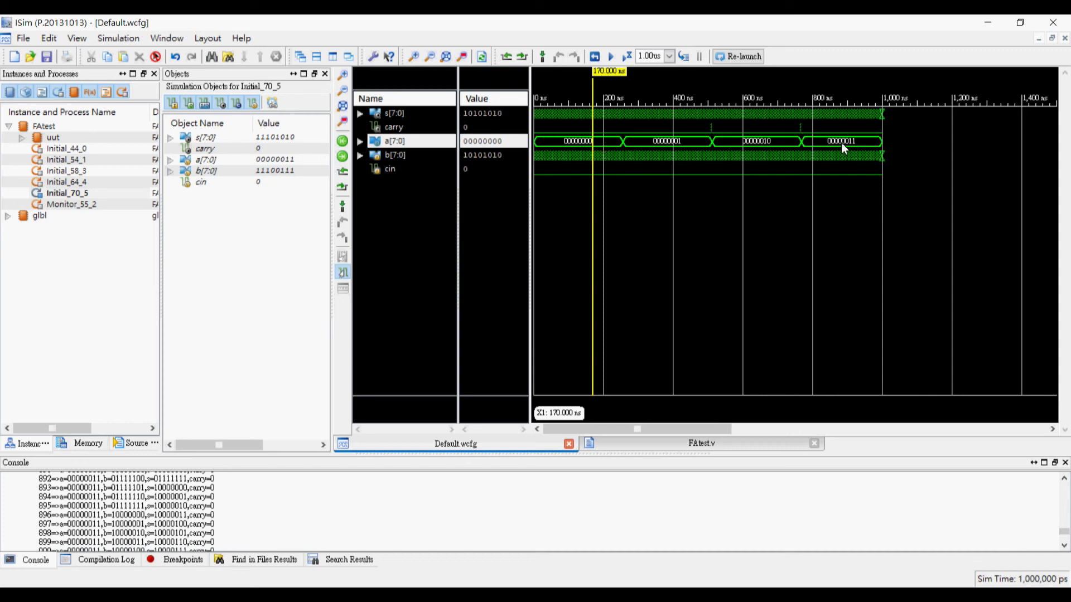
{"action": "left_click", "coordinate": [686, 144]}
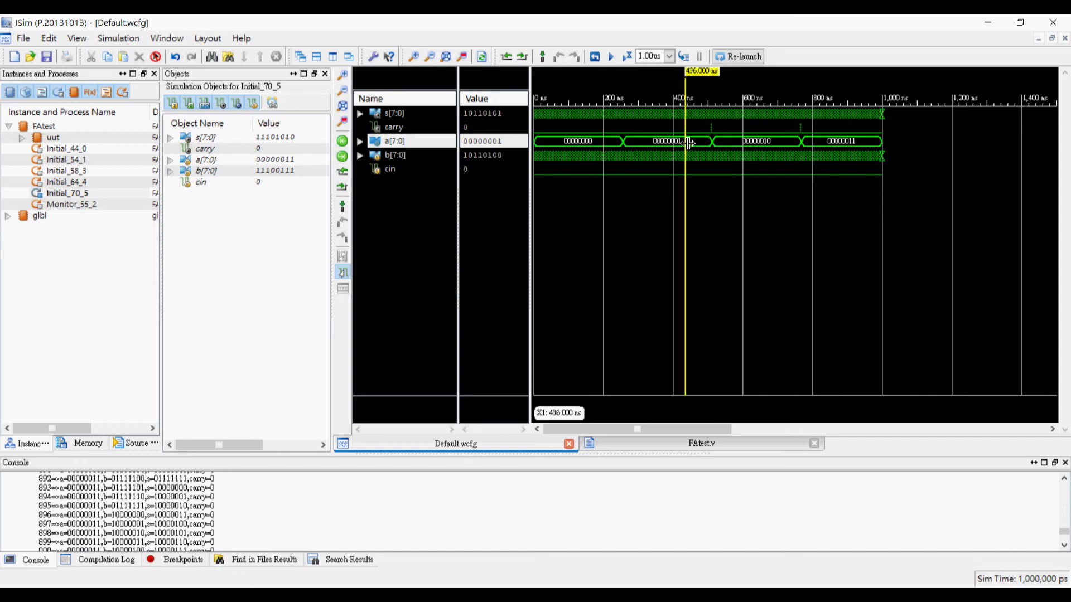
{"action": "left_click", "coordinate": [778, 144]}
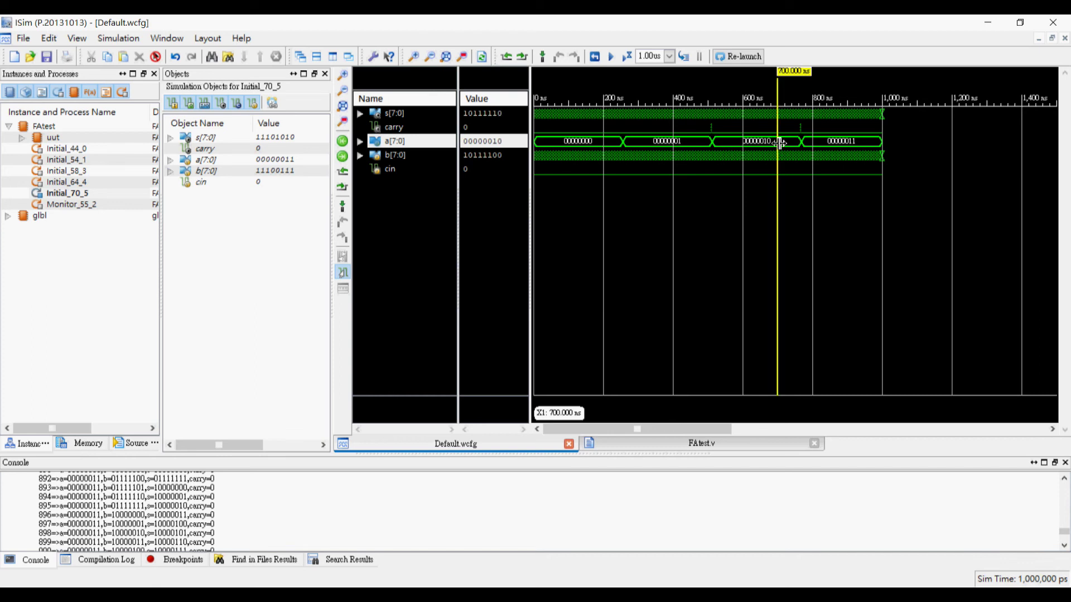
{"action": "left_click", "coordinate": [842, 143]}
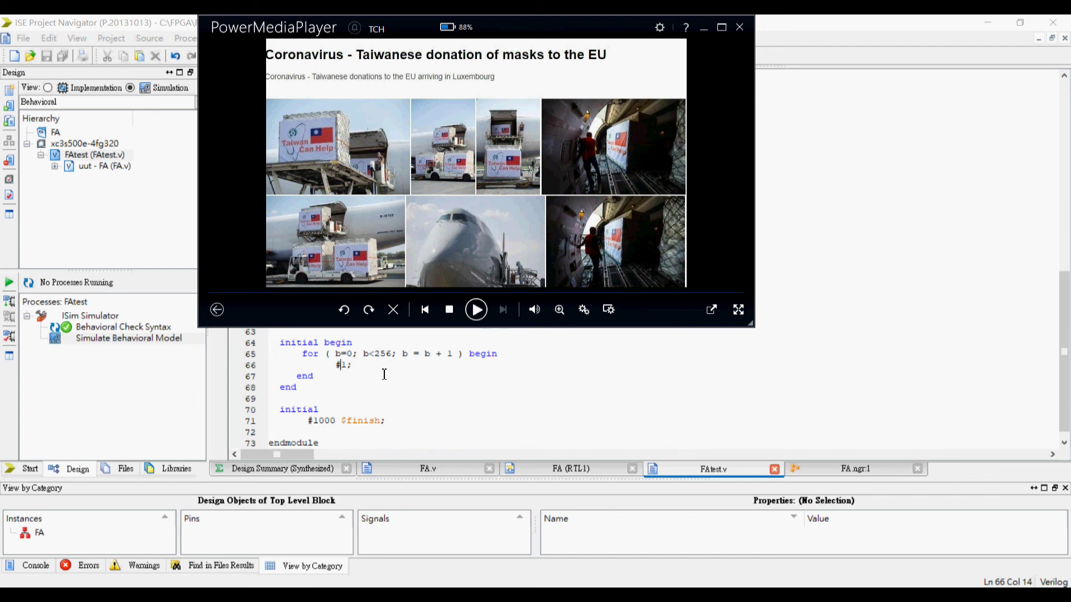
- Select the #1 delay on line 66 so it can be changed to #0.1
{"action": "key", "text": "End"}
{"action": "key", "text": "shift+Left"}
{"action": "key", "text": "shift+Left"}
{"action": "key", "text": "shift+Left"}
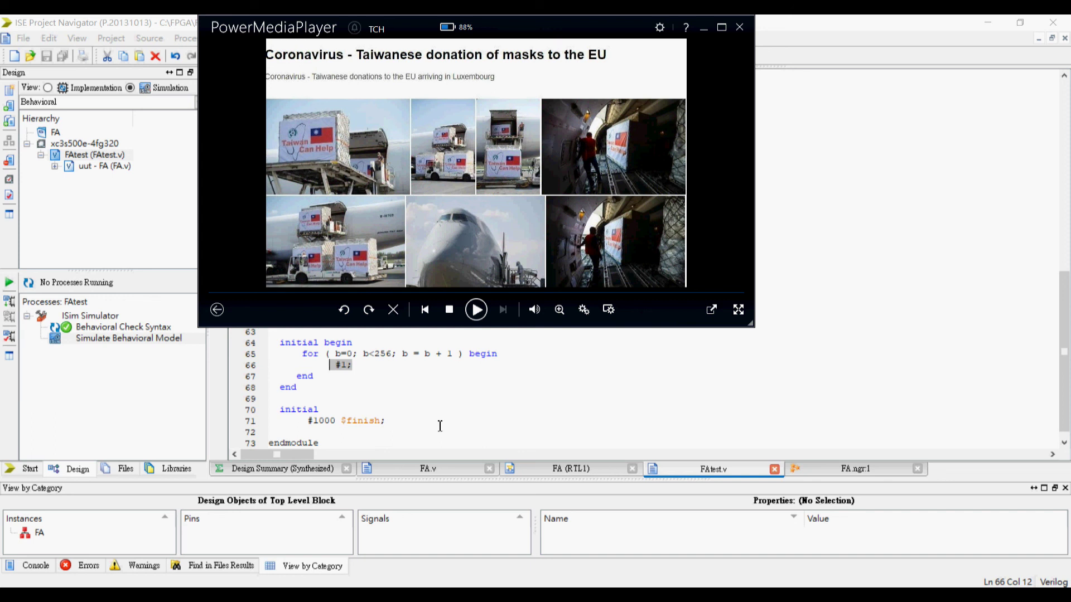
{"action": "type", "text": "#0.1;"}
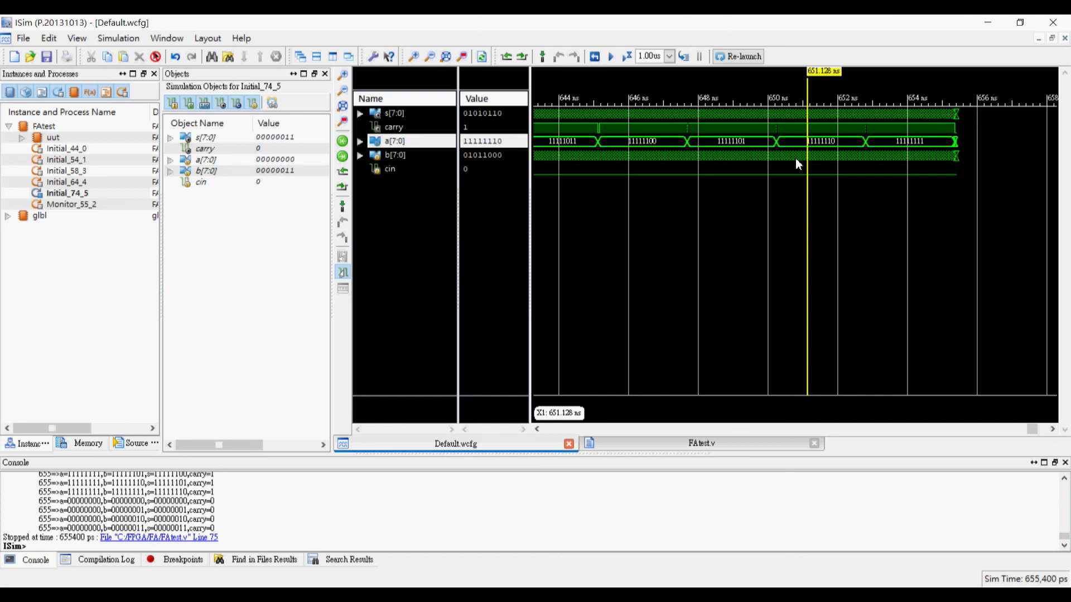
{"action": "left_click", "coordinate": [239, 494]}
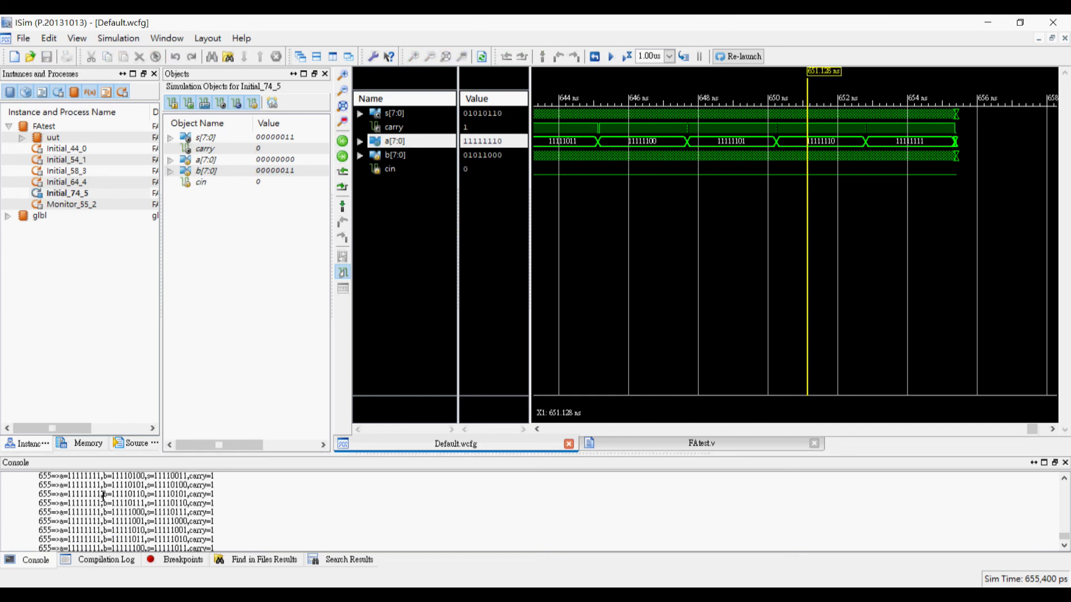
{"action": "scroll", "coordinate": [102, 498], "scroll_direction": "up", "scroll_amount": 2}
{"action": "scroll", "coordinate": [87, 517], "scroll_direction": "down", "scroll_amount": 2}
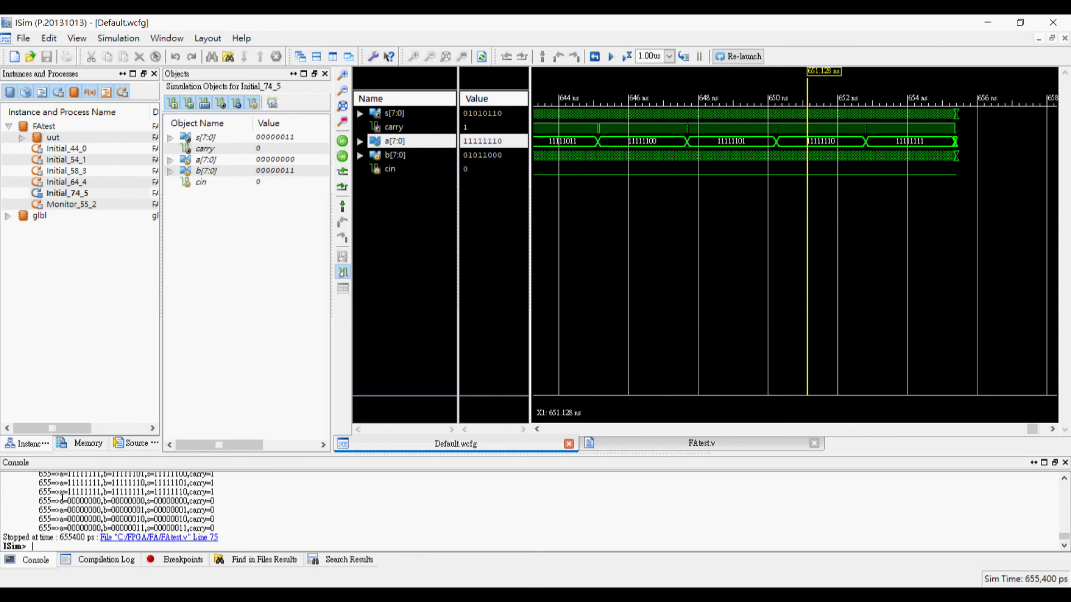
{"action": "left_click_drag", "start_coordinate": [58, 492], "coordinate": [217, 492]}
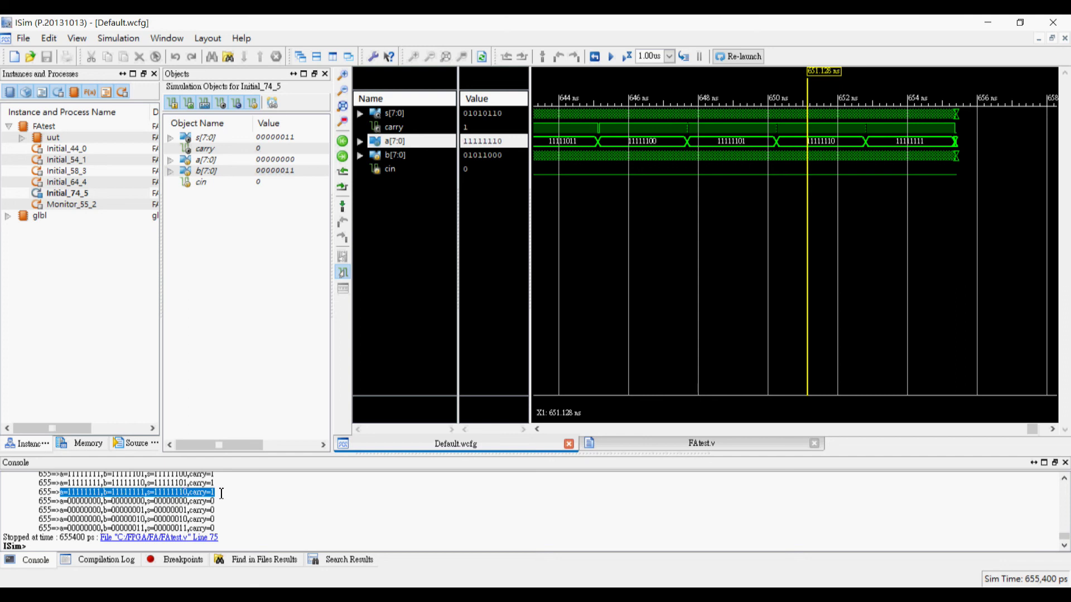
{"action": "left_click", "coordinate": [73, 501]}
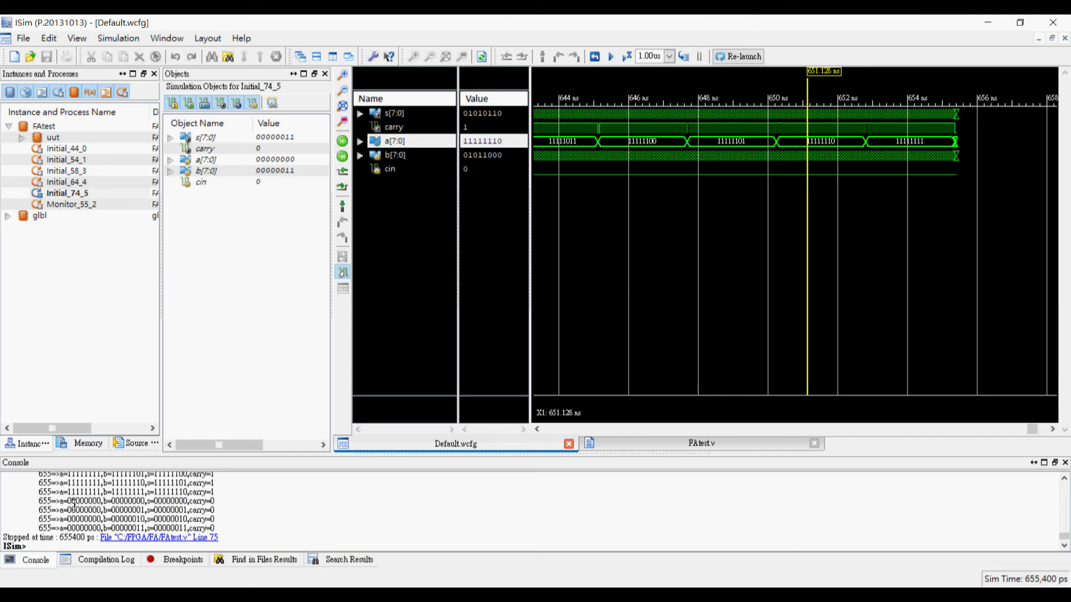
{"action": "left_click_drag", "start_coordinate": [70, 501], "coordinate": [197, 501]}
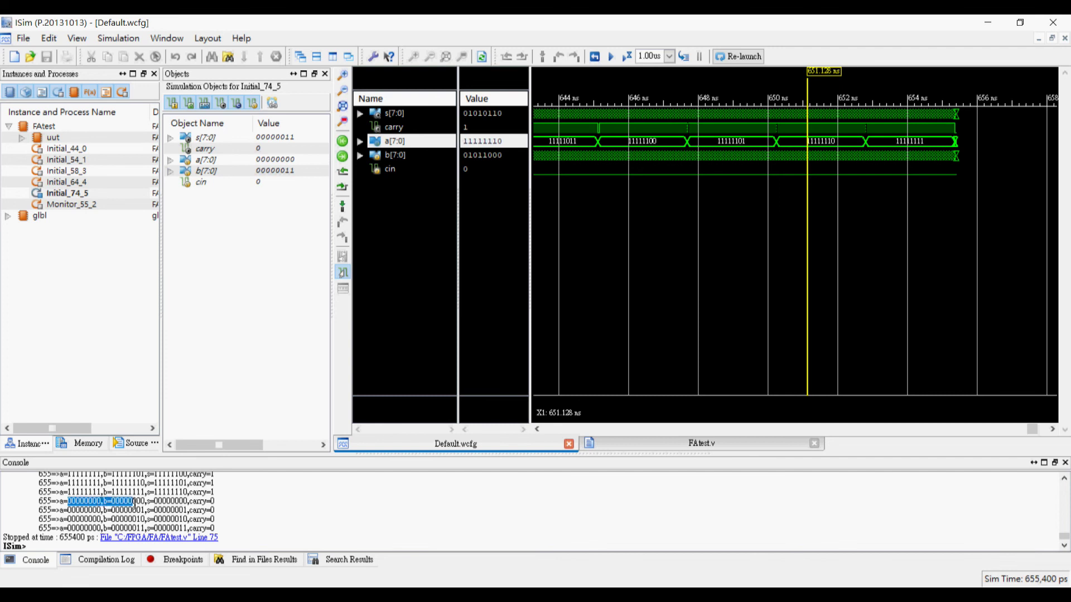
{"action": "left_click_drag", "start_coordinate": [197, 501], "coordinate": [219, 502]}
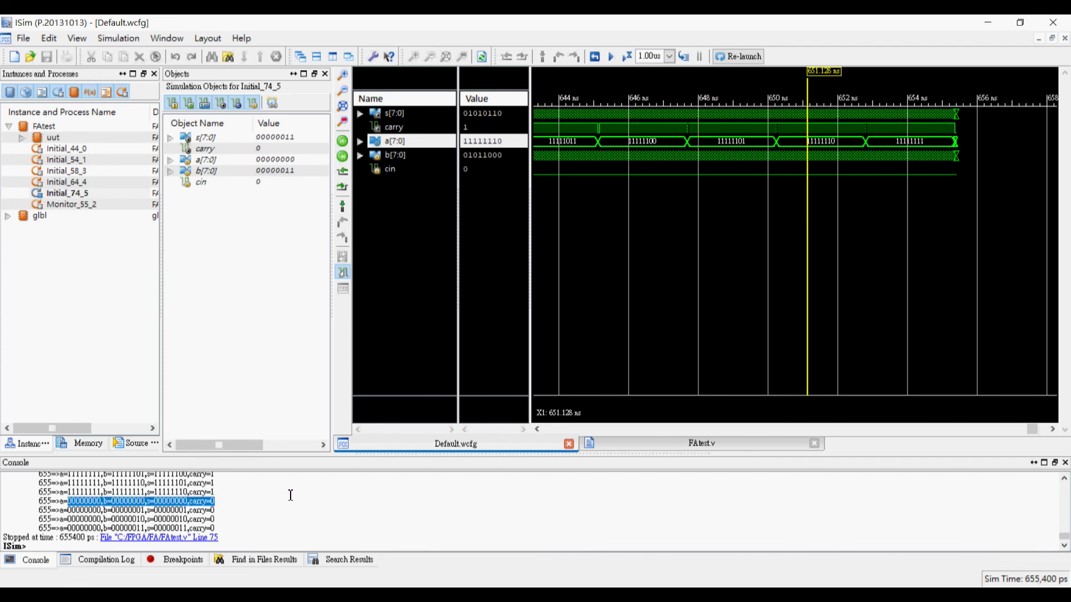